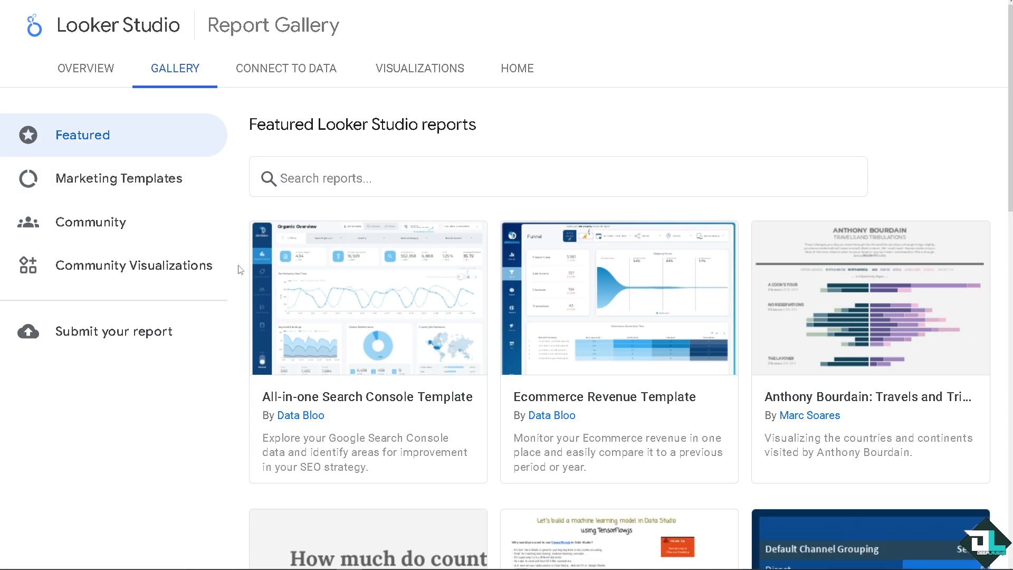
Look over the available data connectors and visualizations on the Looker Studio site
click(294, 69)
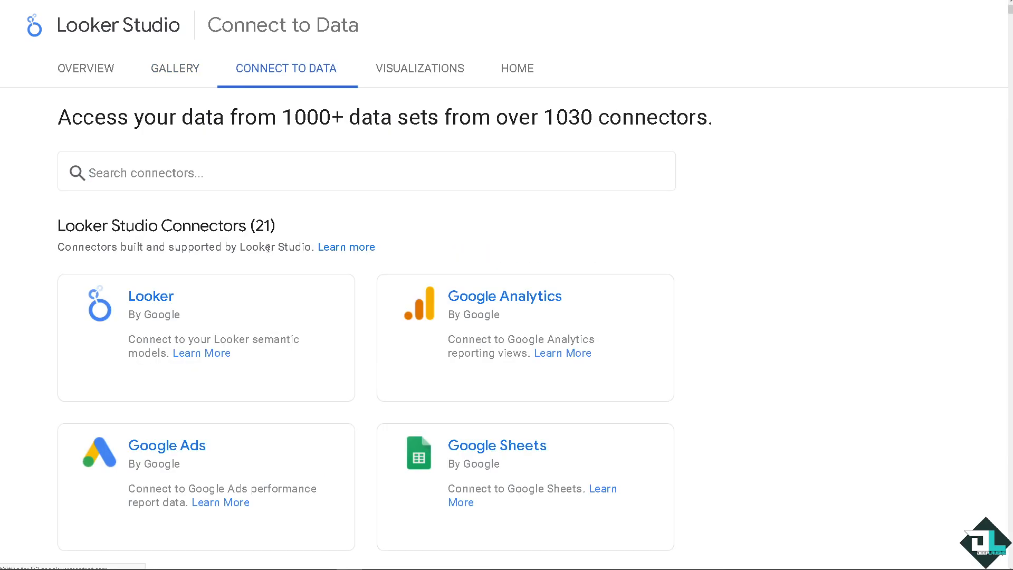
click(402, 71)
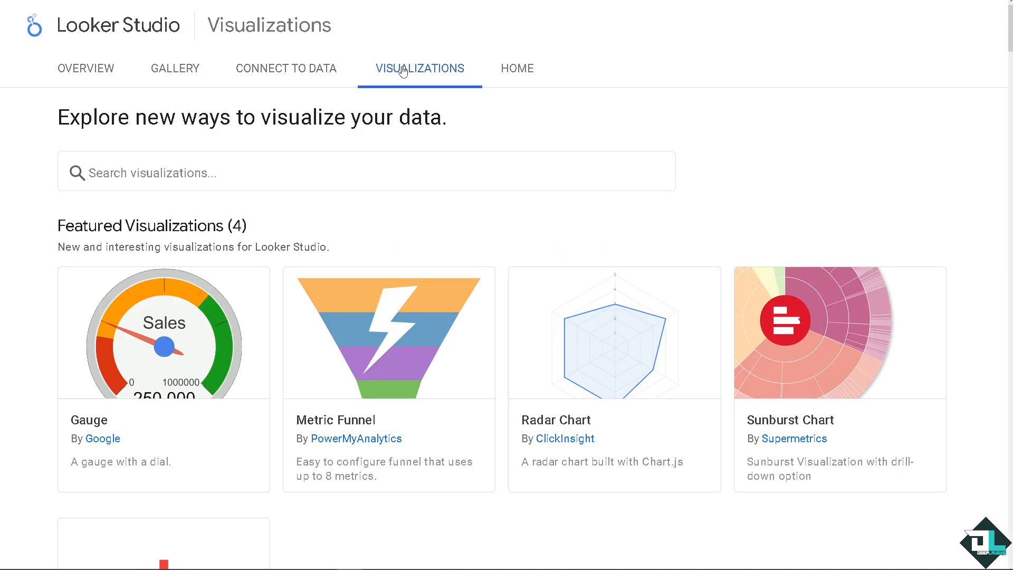
click(275, 75)
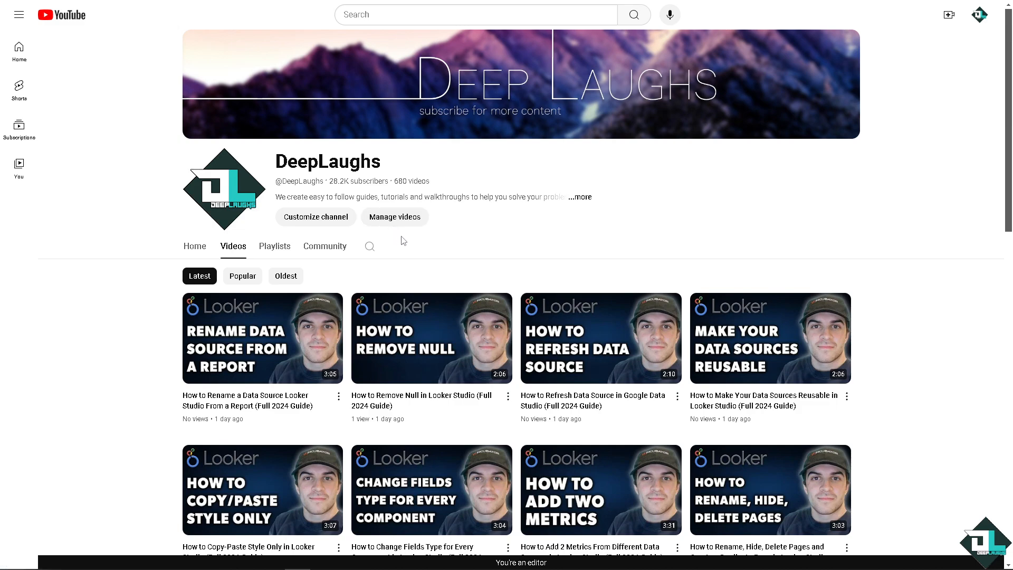
Browse the latest Looker Studio videos on the DeepLaughs YouTube channel
scroll(405, 313, down, 2)
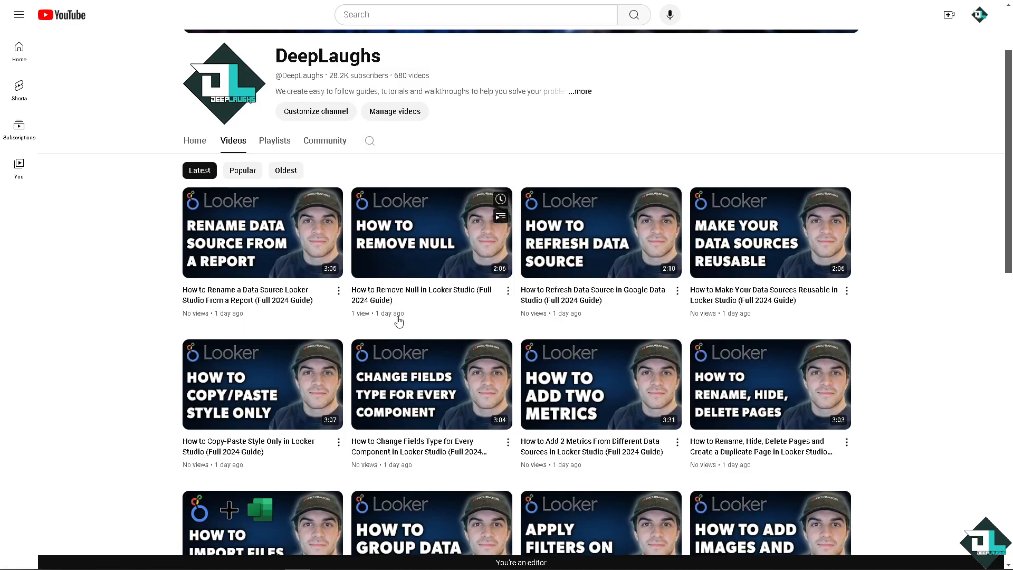
scroll(398, 322, down, 1)
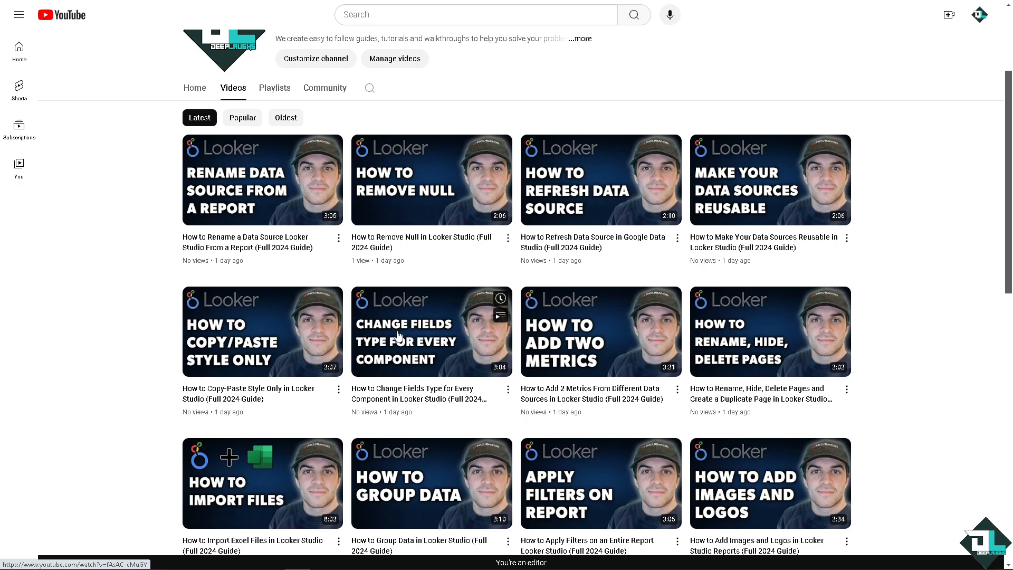
scroll(400, 342, down, 1)
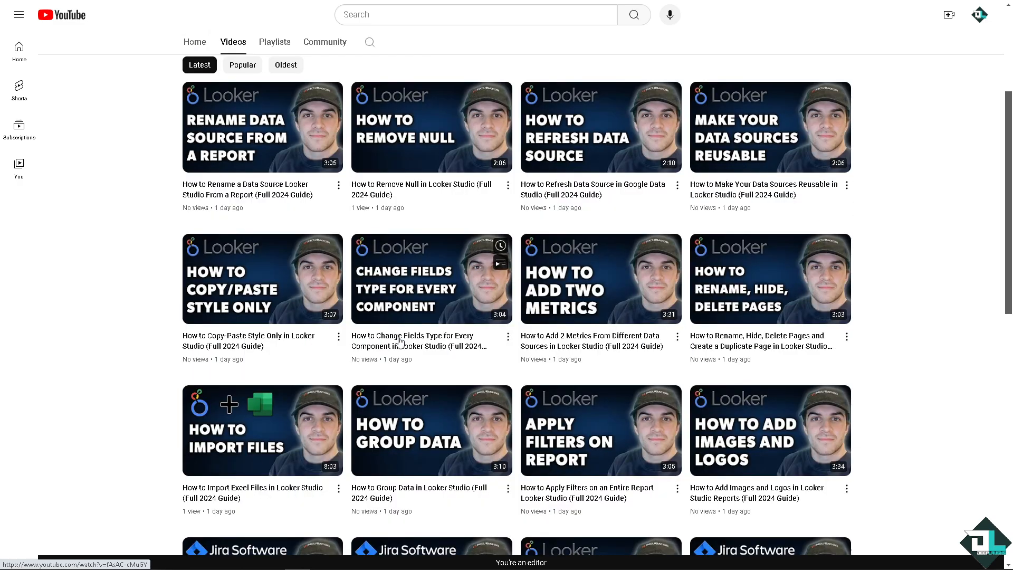
scroll(400, 342, down, 2)
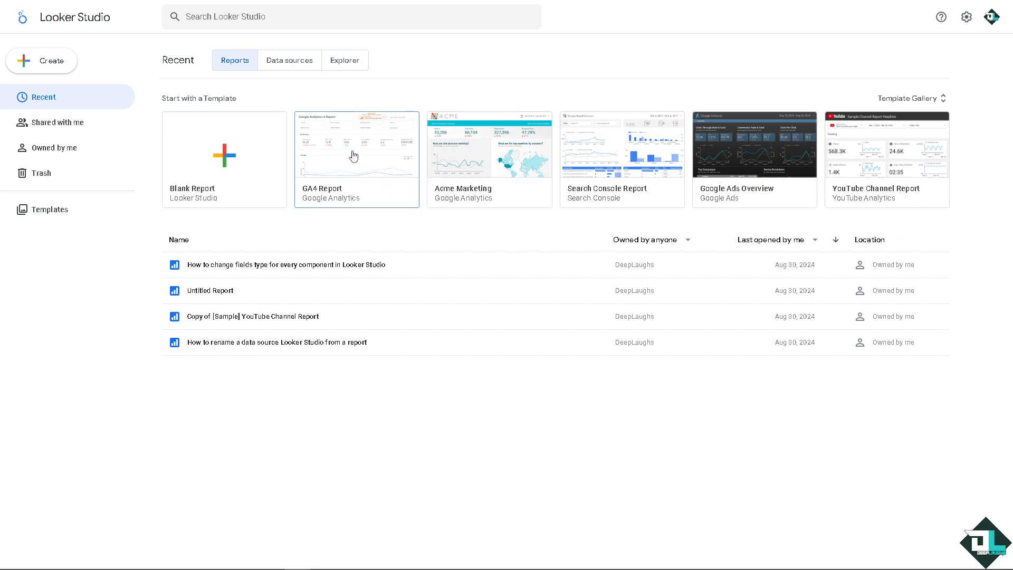
Look through the report templates for all data source categories in the Template Gallery, from Google Analytics down to Apigee
click(895, 100)
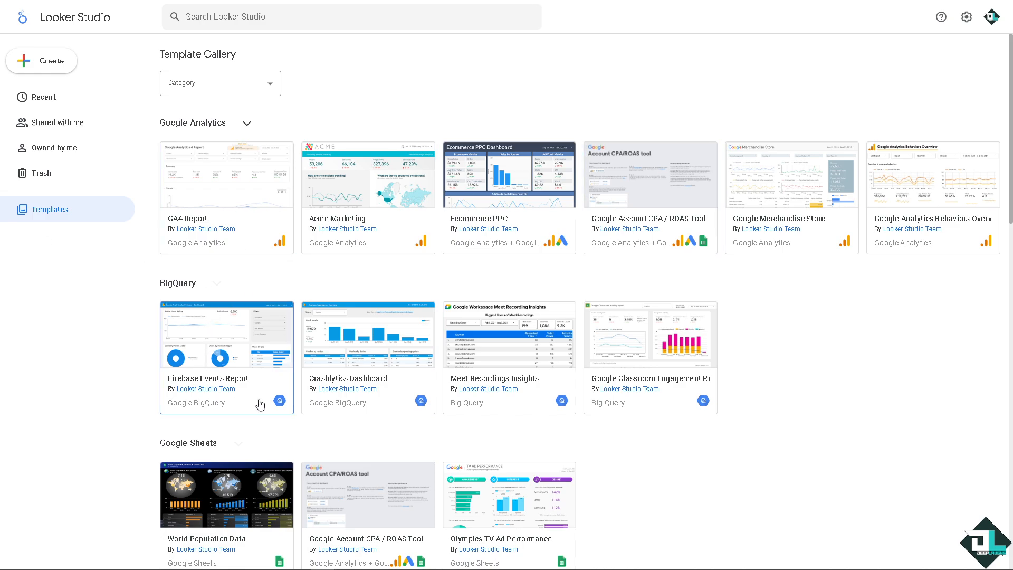
scroll(261, 400, down, 2)
scroll(260, 404, down, 4)
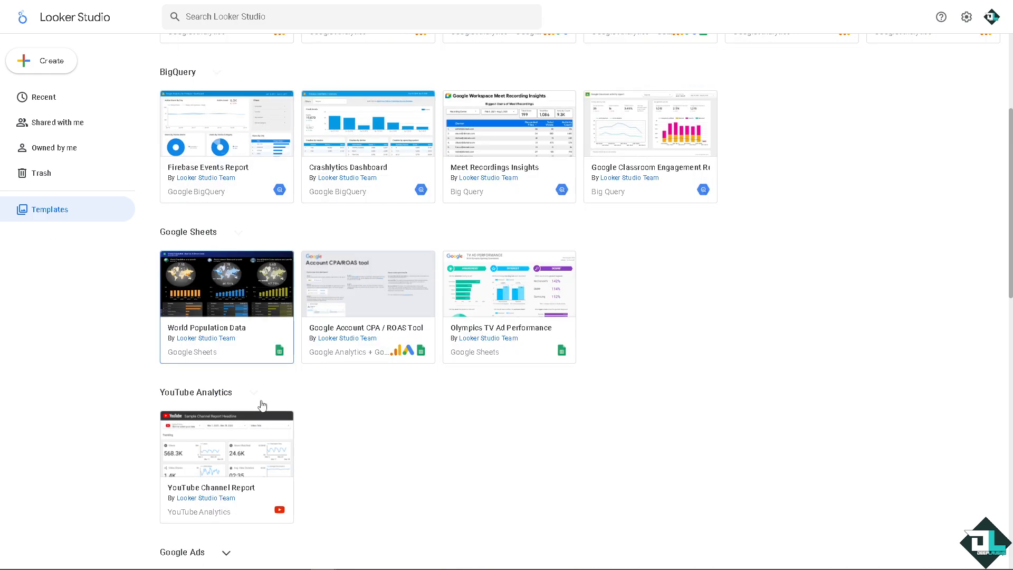
scroll(375, 403, down, 5)
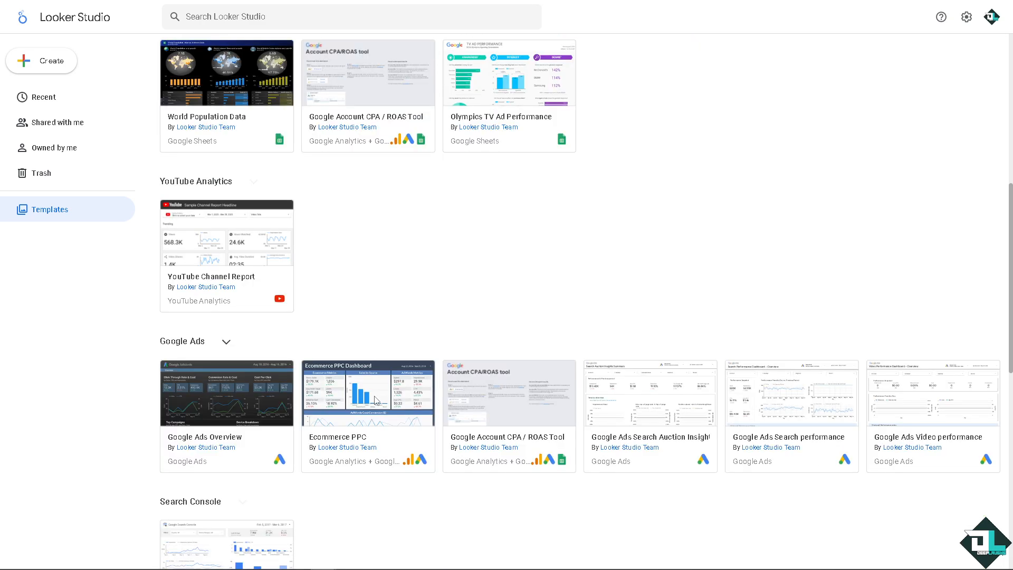
scroll(375, 405, down, 2)
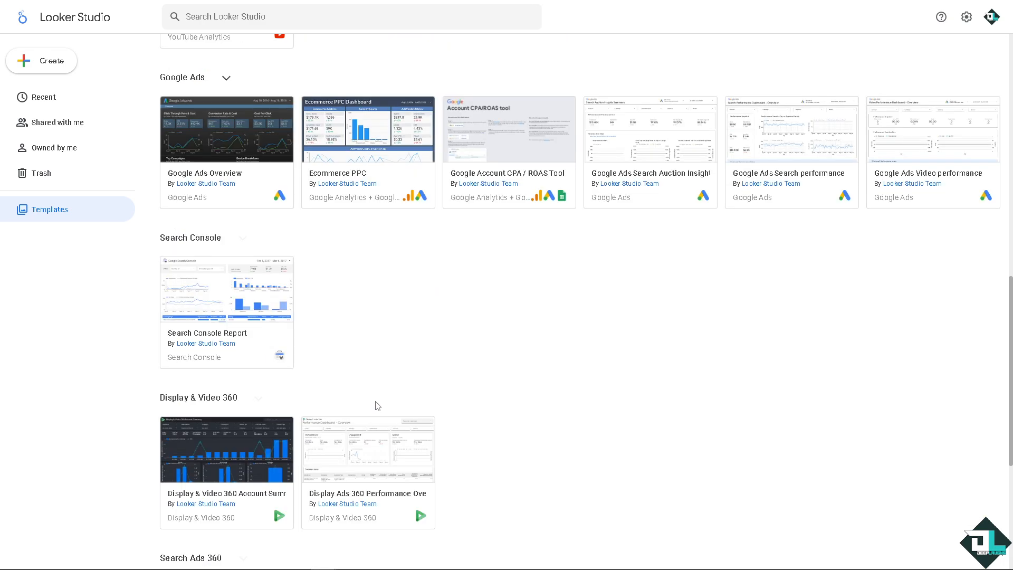
scroll(483, 402, down, 3)
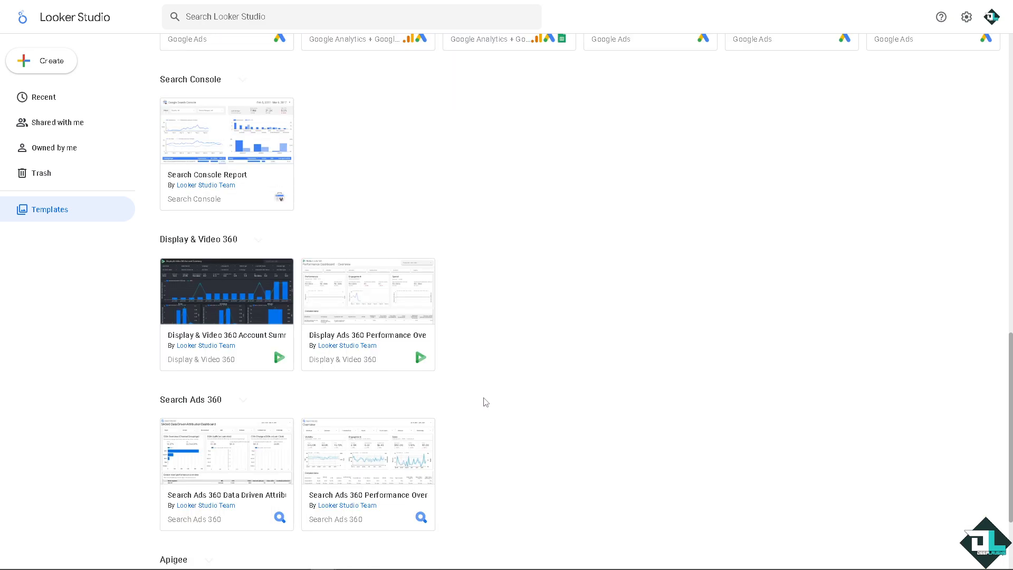
scroll(486, 402, down, 3)
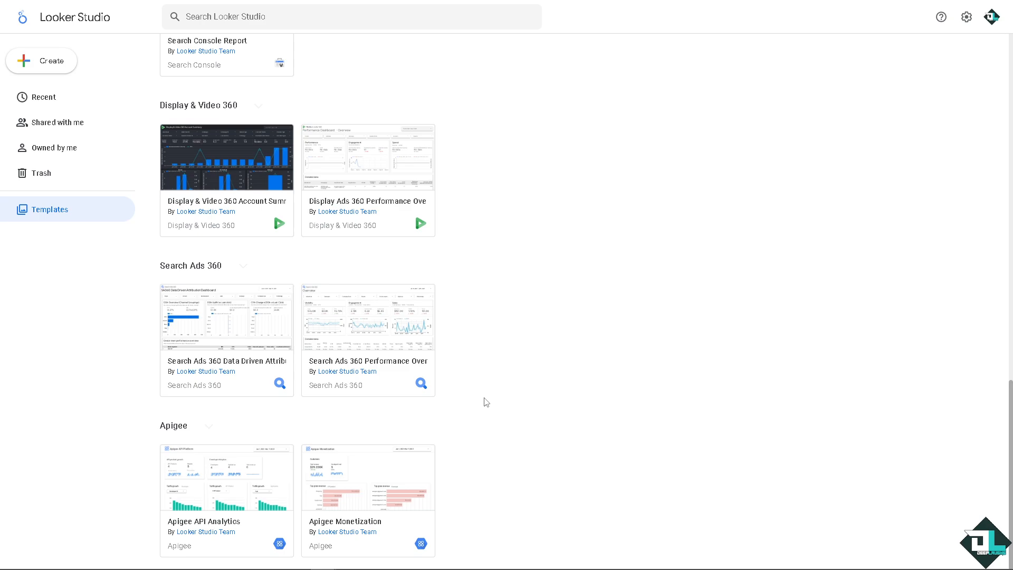
scroll(683, 391, up, 15)
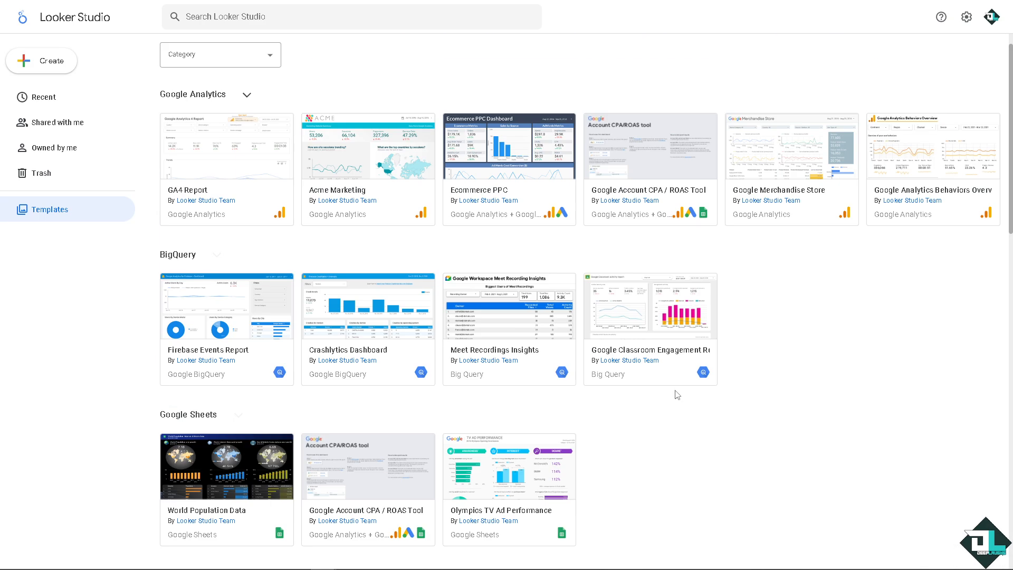
scroll(675, 394, up, 1)
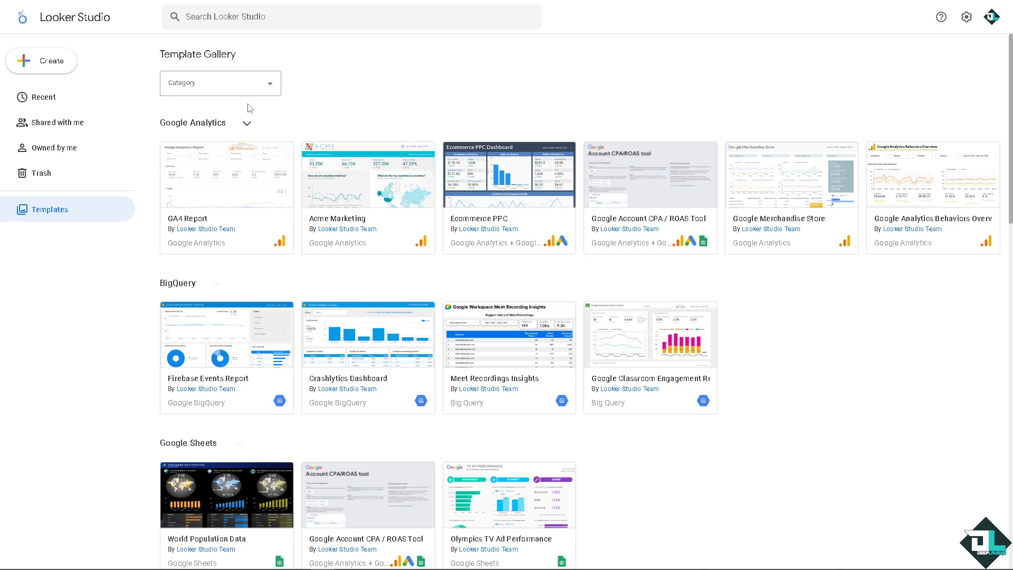
Create a new blank report and look through the Google connectors offered as its data source
click(52, 64)
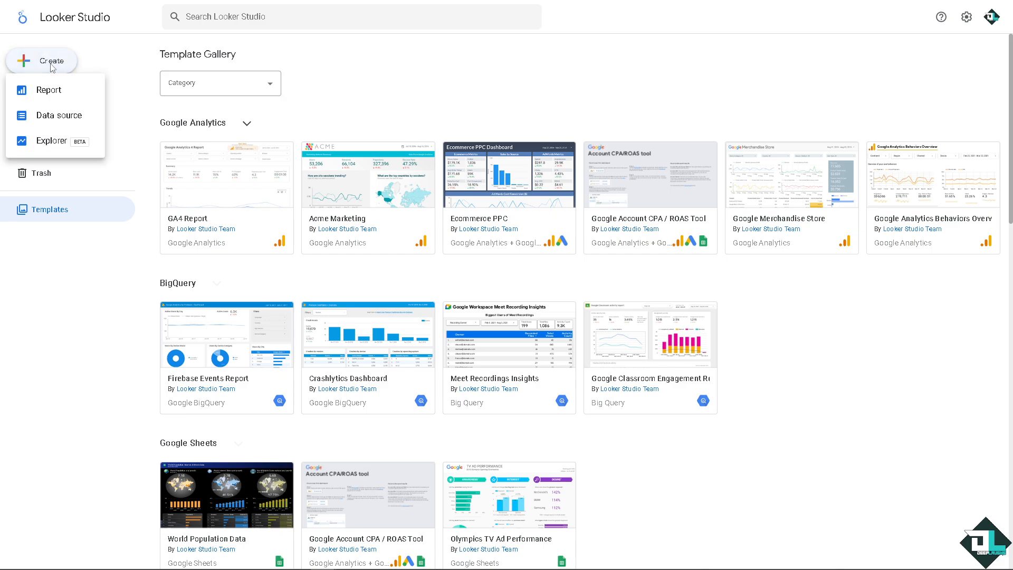
click(59, 98)
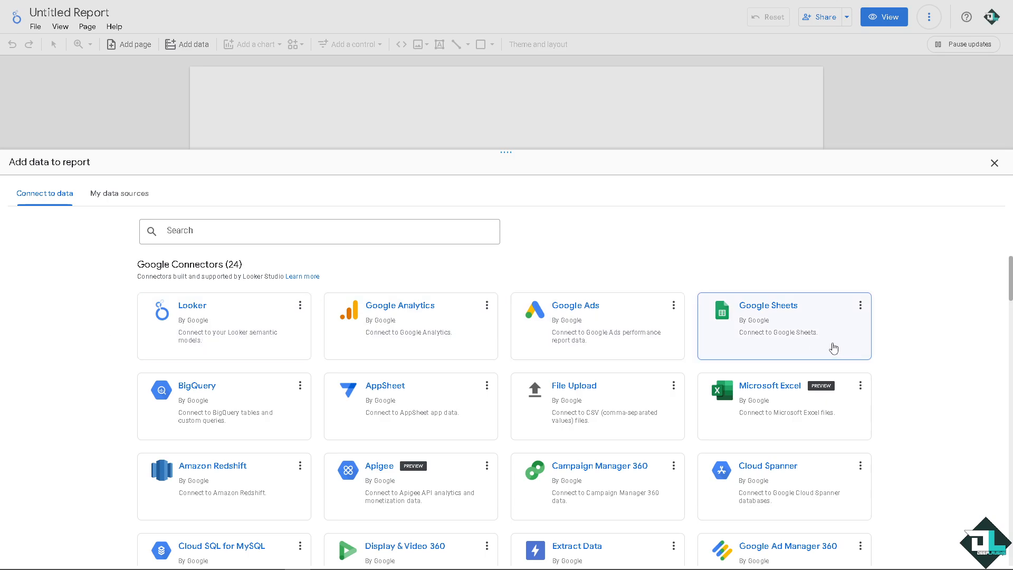
scroll(828, 346, down, 2)
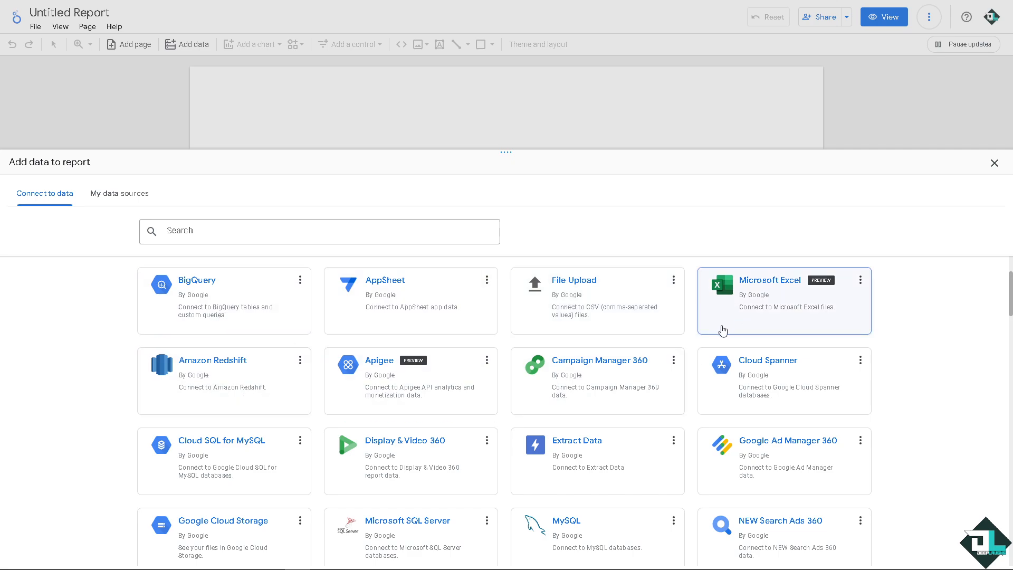
scroll(530, 378, down, 4)
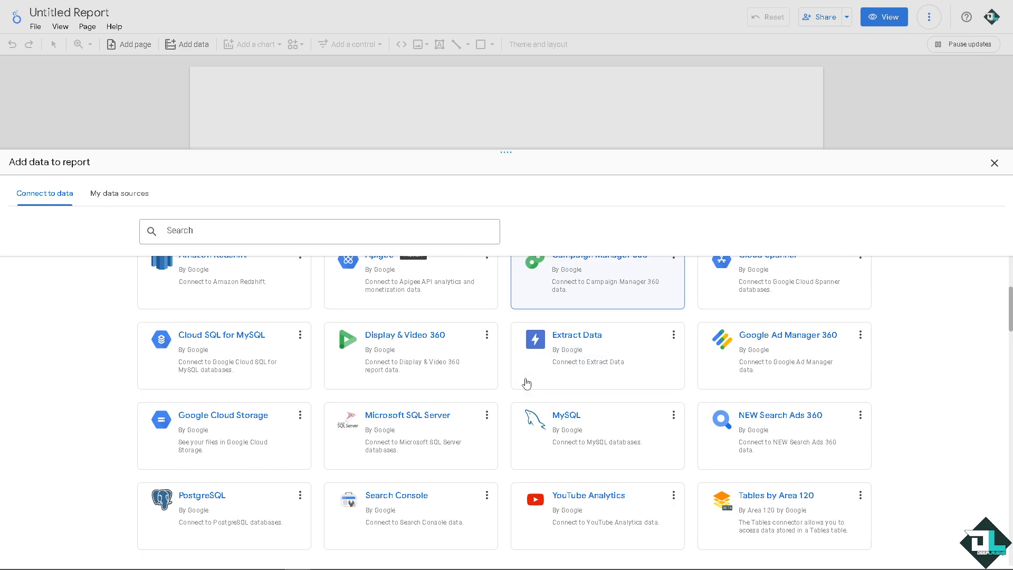
scroll(522, 384, up, 6)
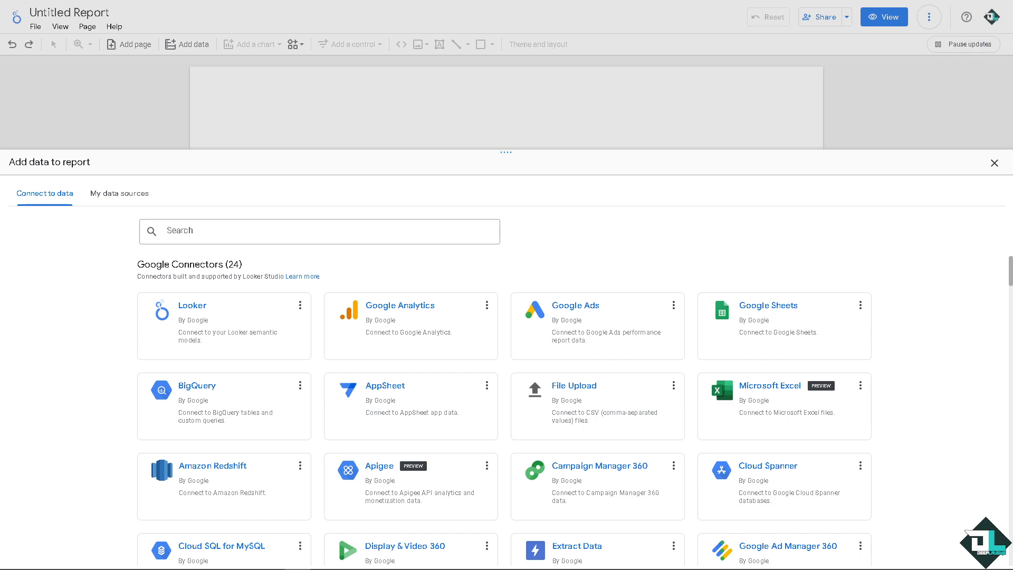
Add Sheet1 of the owned Google Sheets spreadsheet "Looker Studio Tutorial For Beginners 2024" to the report as its data source
click(784, 326)
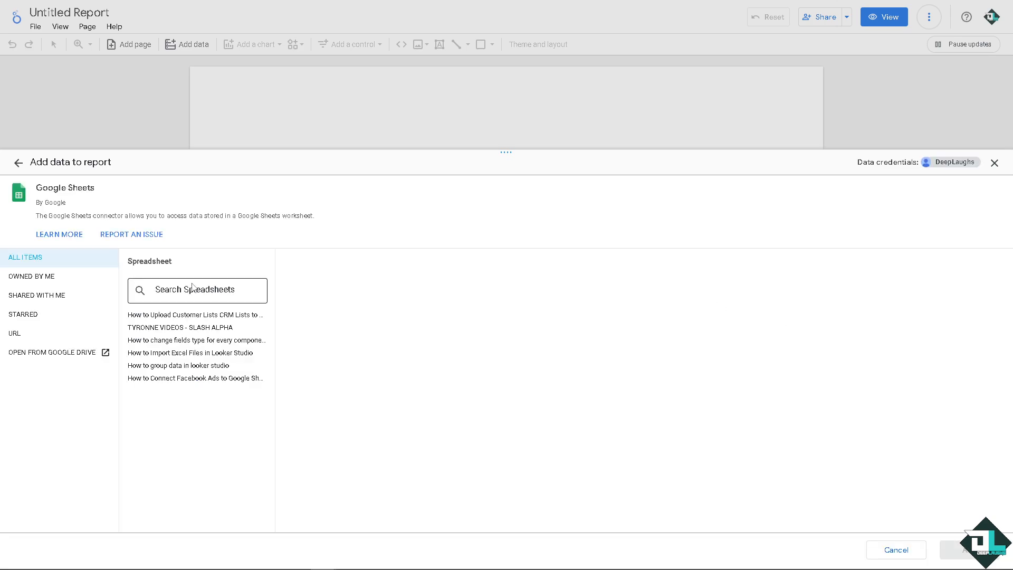
click(61, 281)
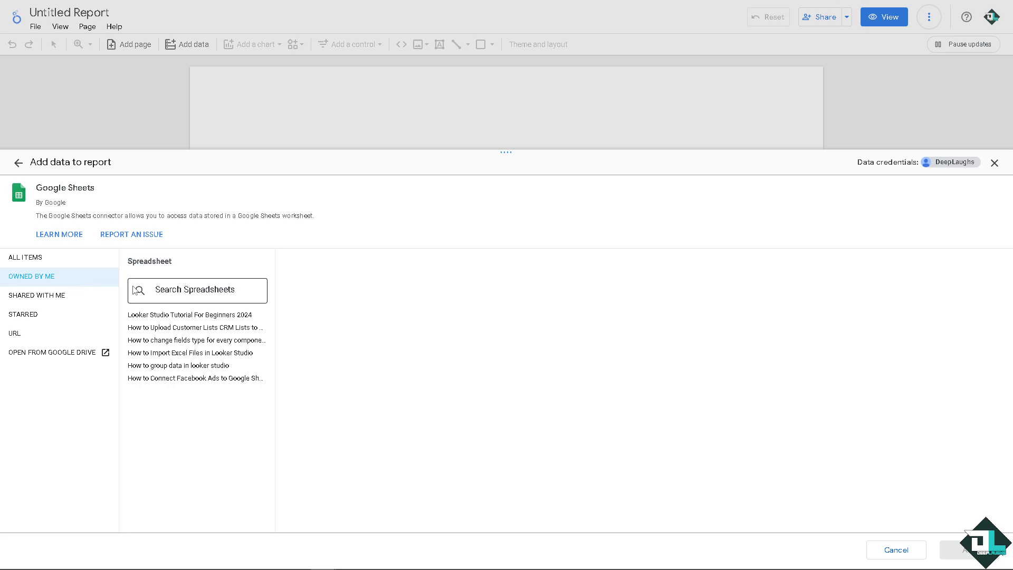
click(221, 316)
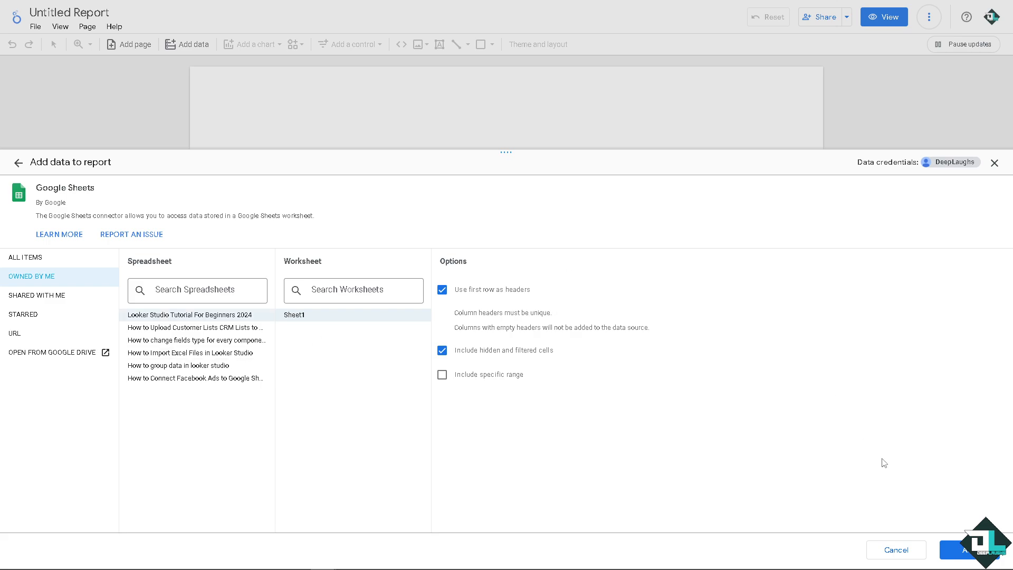
click(958, 549)
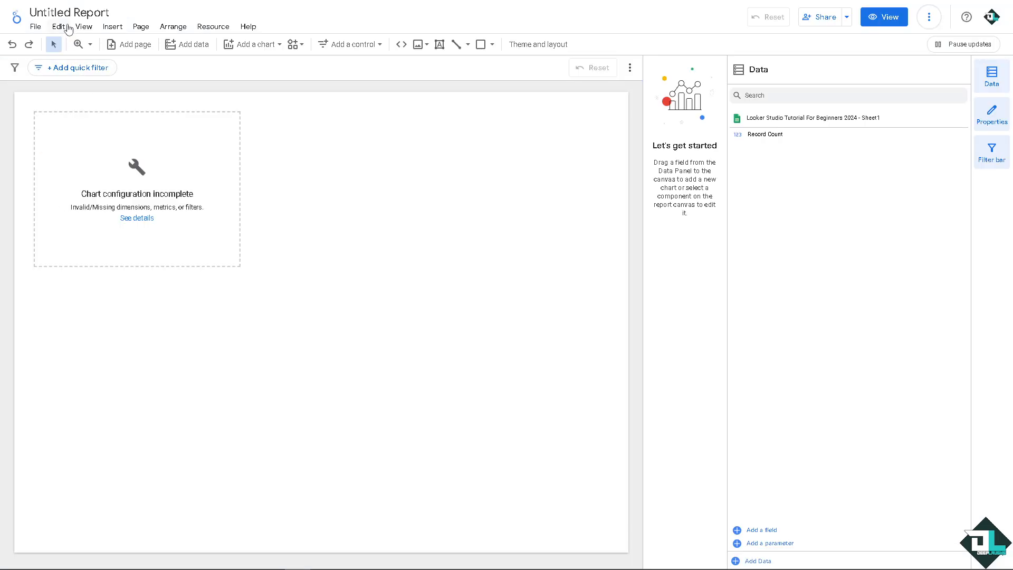
Rename the report as "Looker Studio Tutorial For Beginners"
click(67, 10)
text(Looker Studio Tutorial For Beginners)
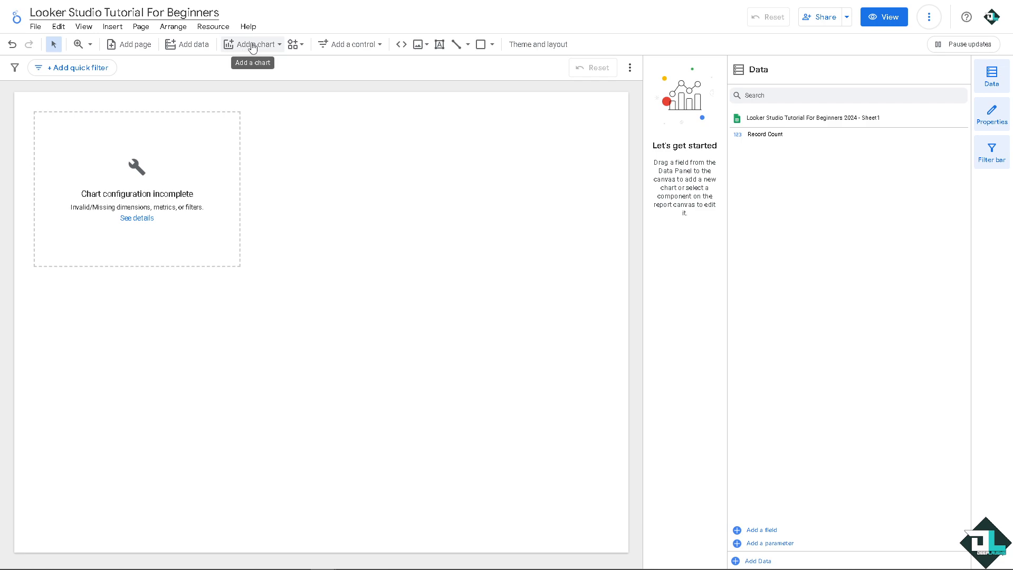
Add a second table chart to the report page, beside the existing chart, and deselect it
click(280, 45)
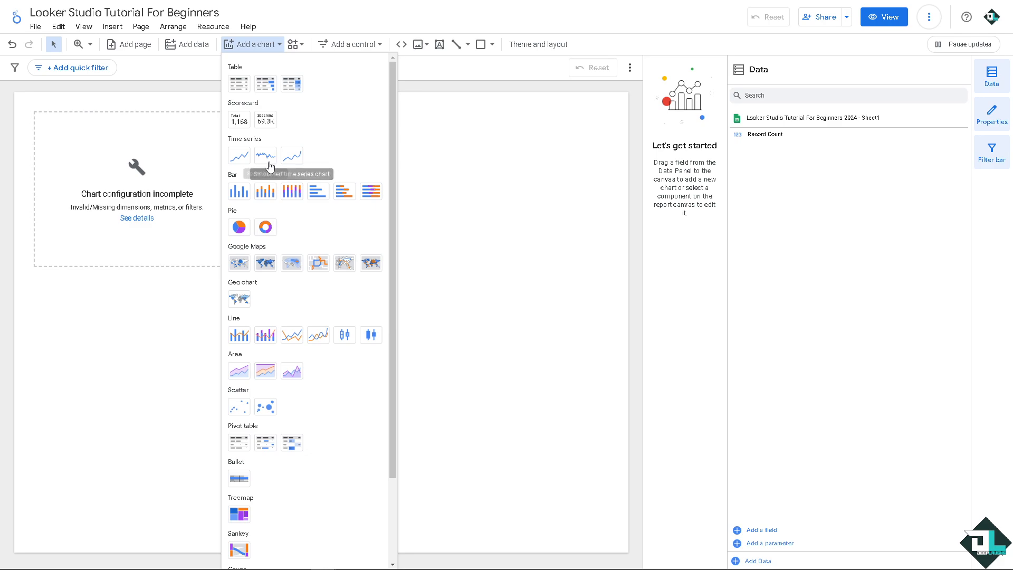
click(241, 84)
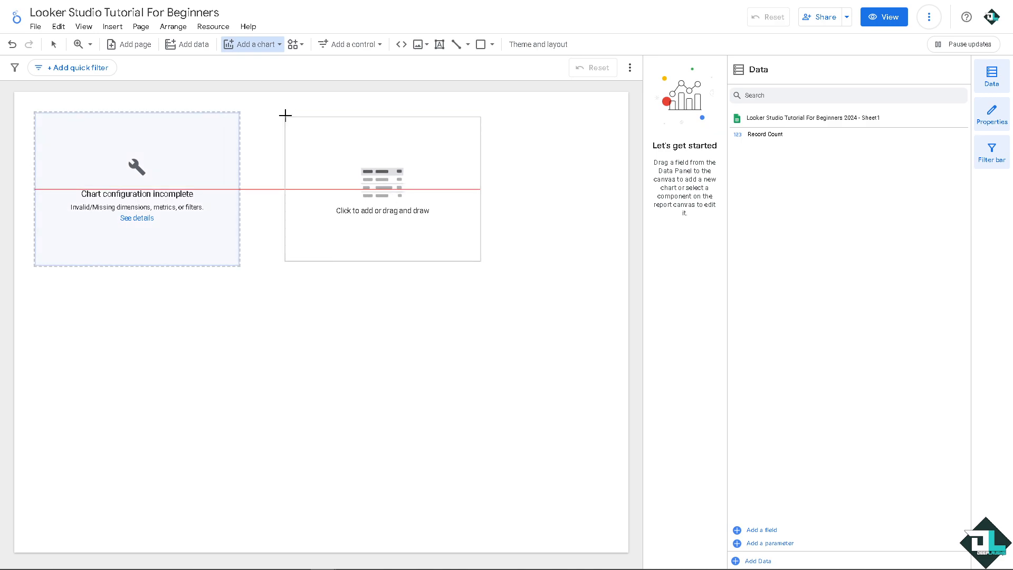
key(Escape)
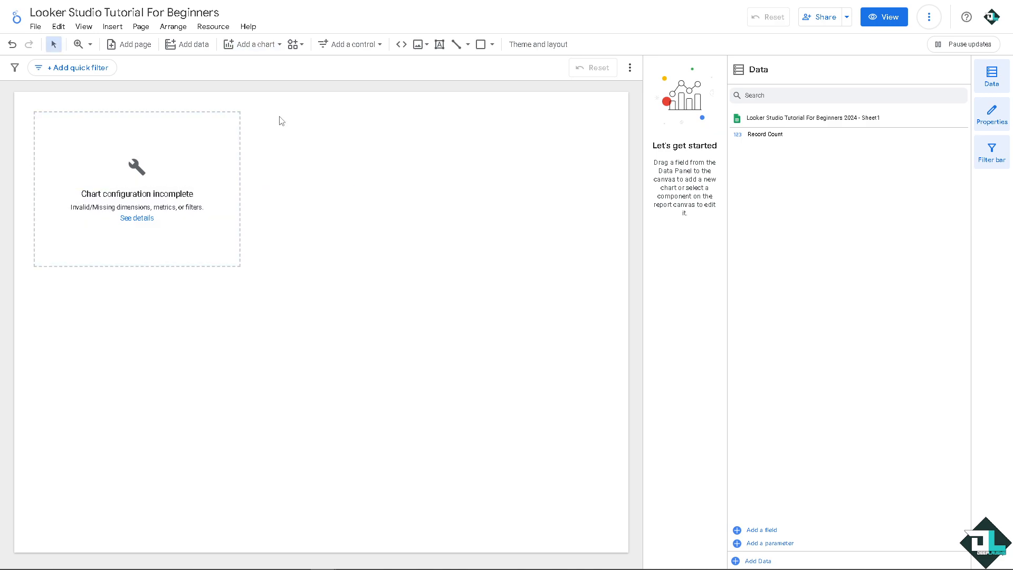
key(ctrl+v)
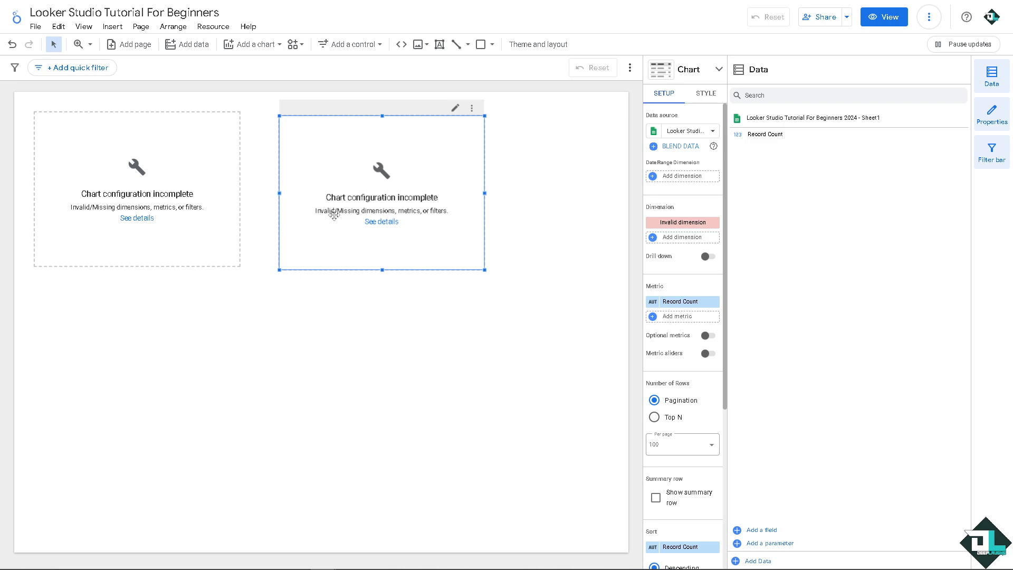
click(560, 178)
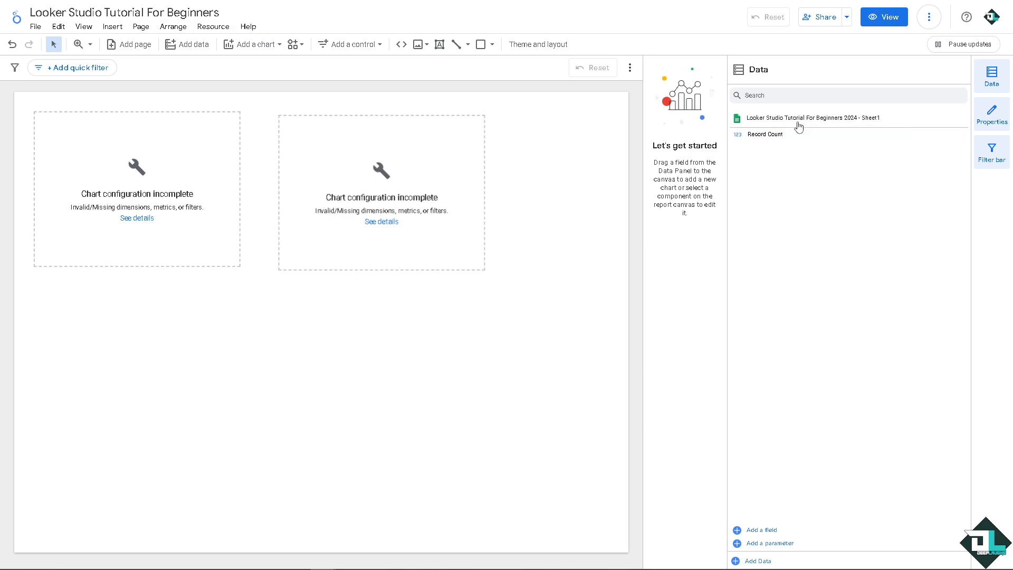
Hide and restore the report editor's Data, Properties and Filter bar areas
click(993, 78)
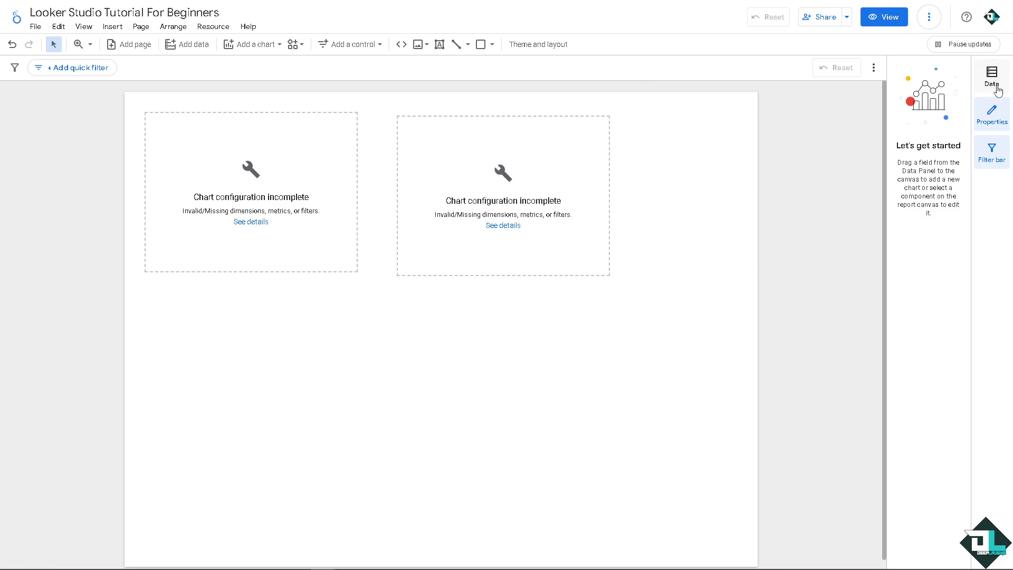
click(993, 78)
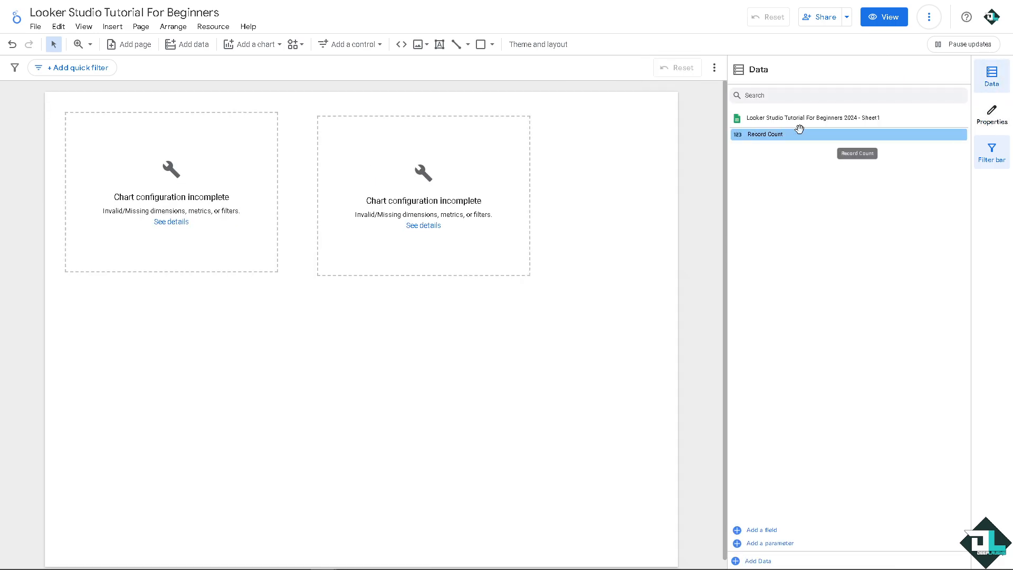
click(996, 160)
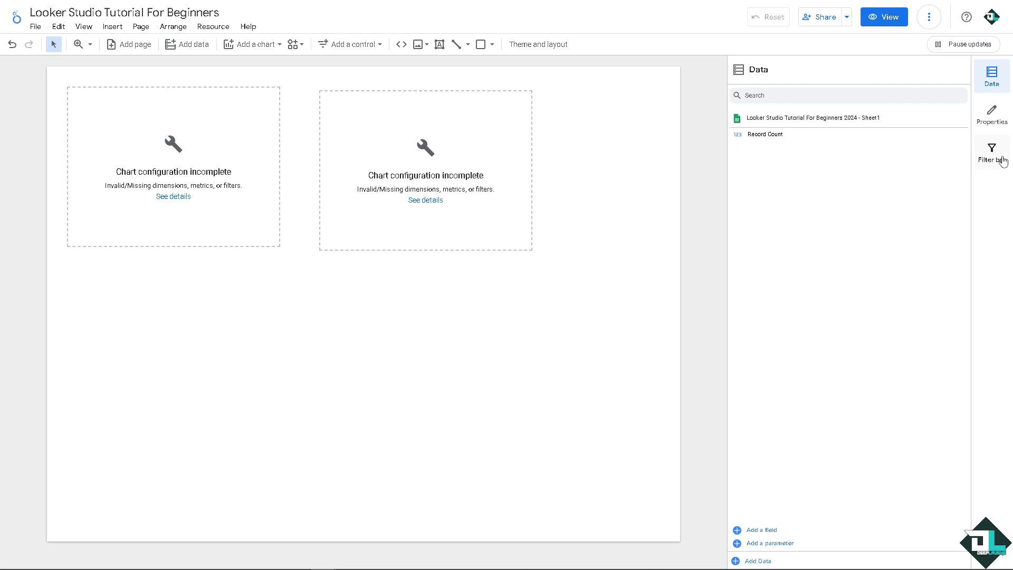
click(993, 155)
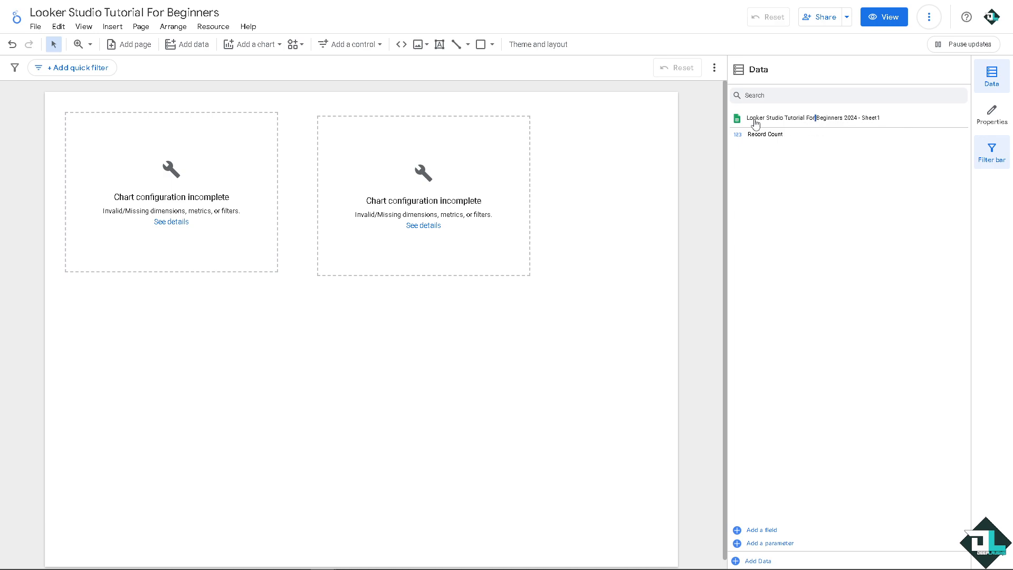
click(992, 114)
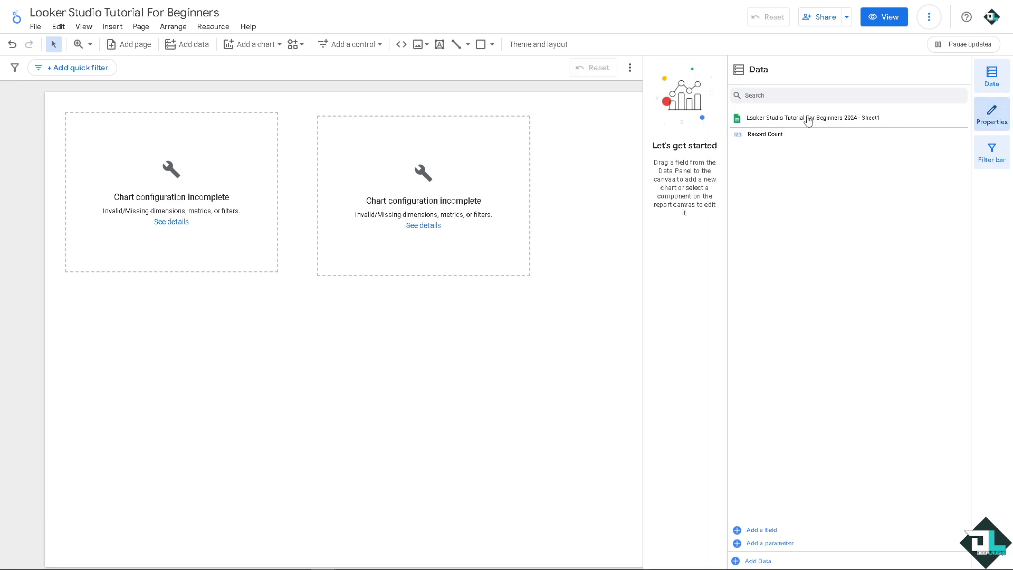
drag(786, 118, 555, 241)
double_click(775, 118)
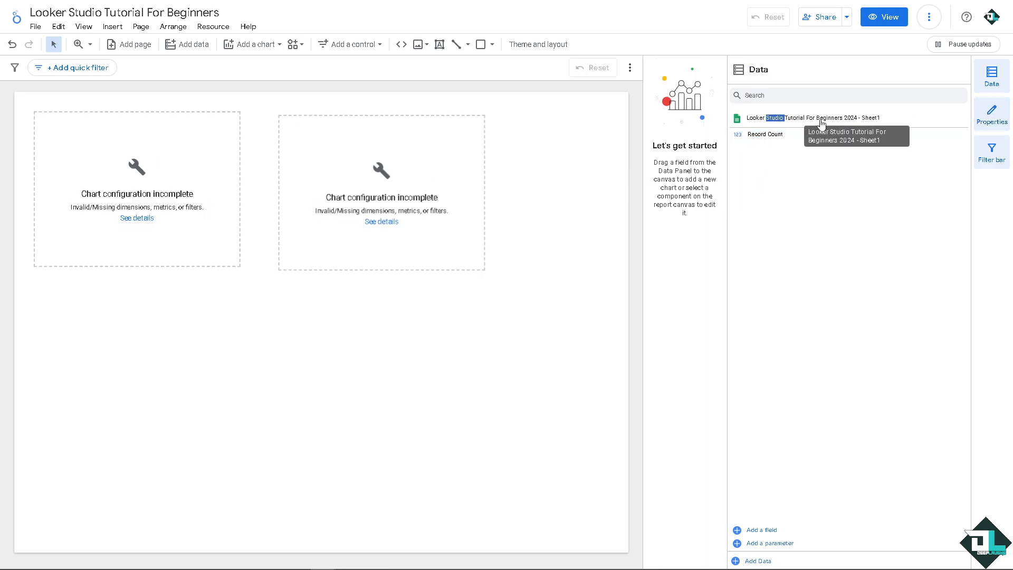
double_click(824, 119)
click(810, 120)
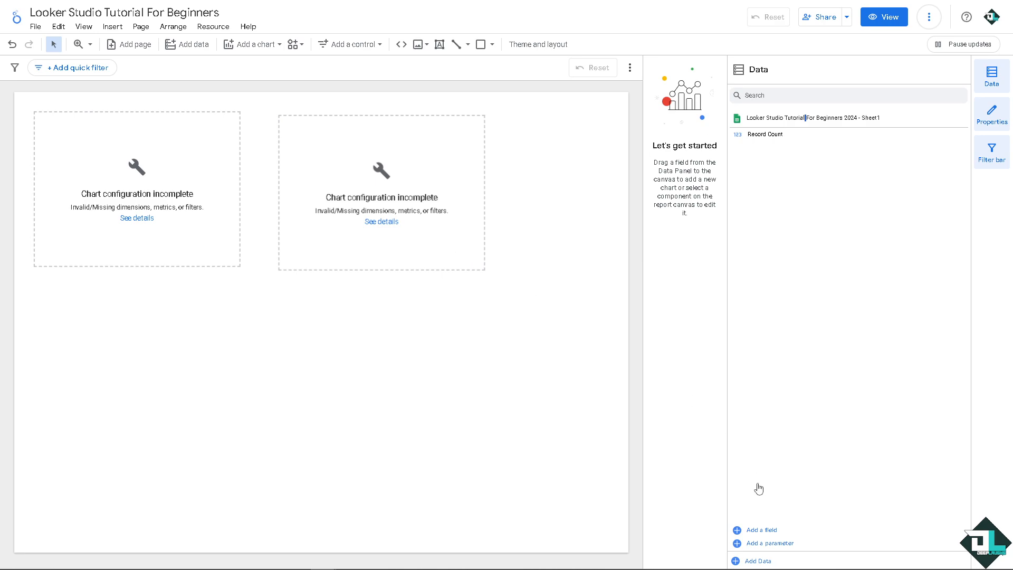
click(762, 530)
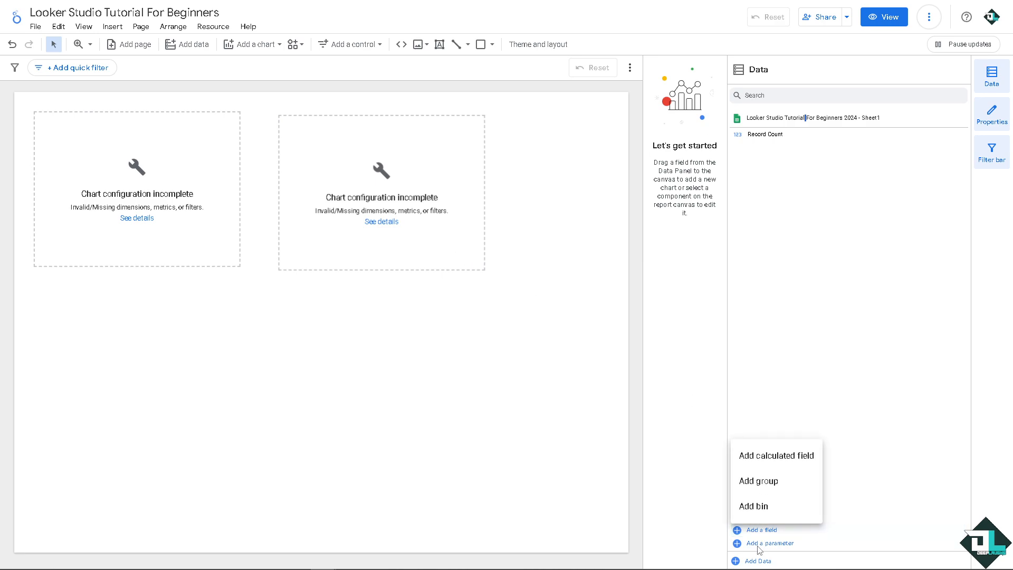
click(767, 459)
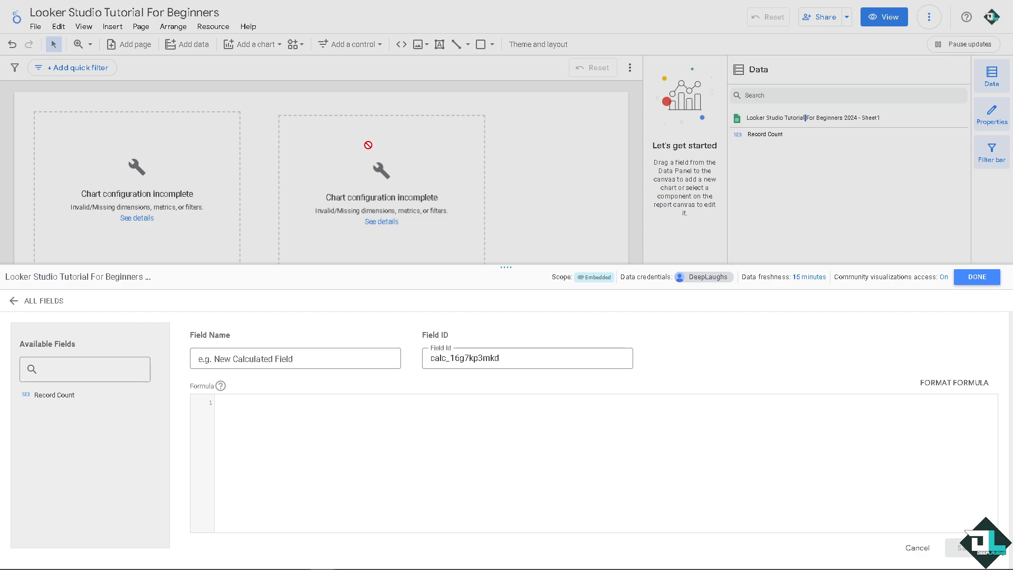
click(916, 547)
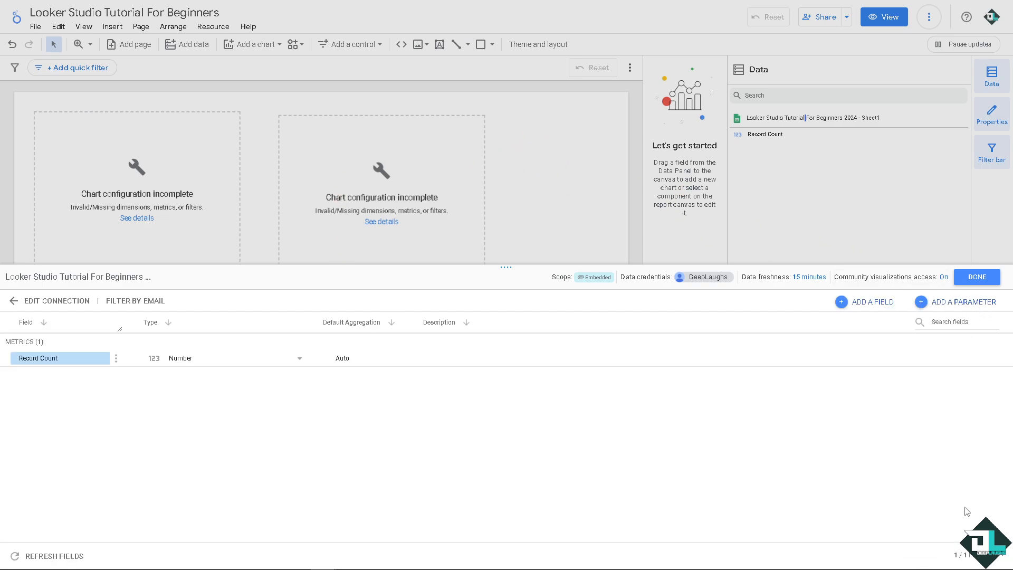
click(977, 276)
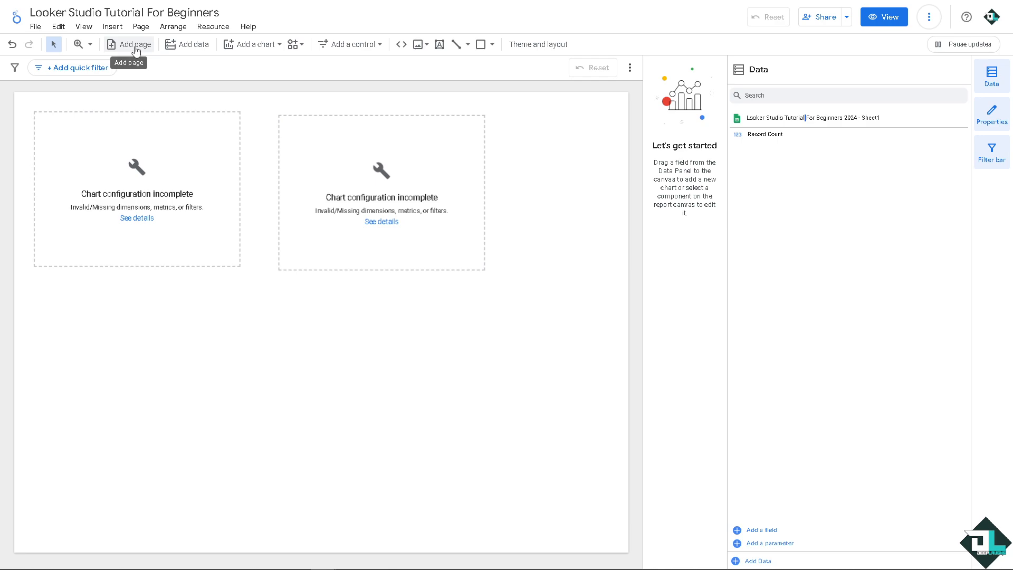
Insert the Looker beginner tutorial thumbnail image below the two charts and enlarge it to fill the lower part of the page
click(118, 30)
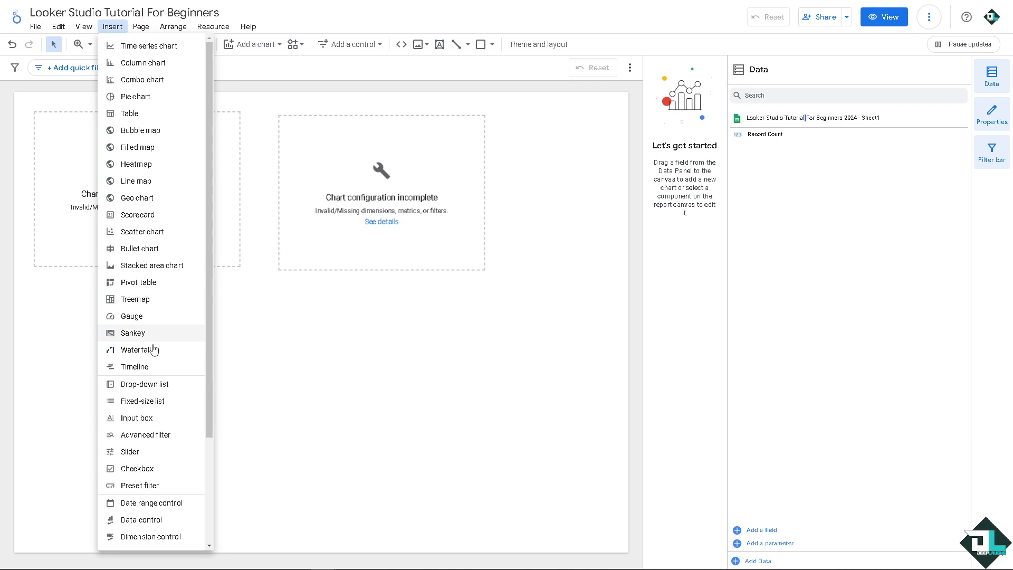
scroll(150, 422, down, 1)
scroll(147, 454, down, 2)
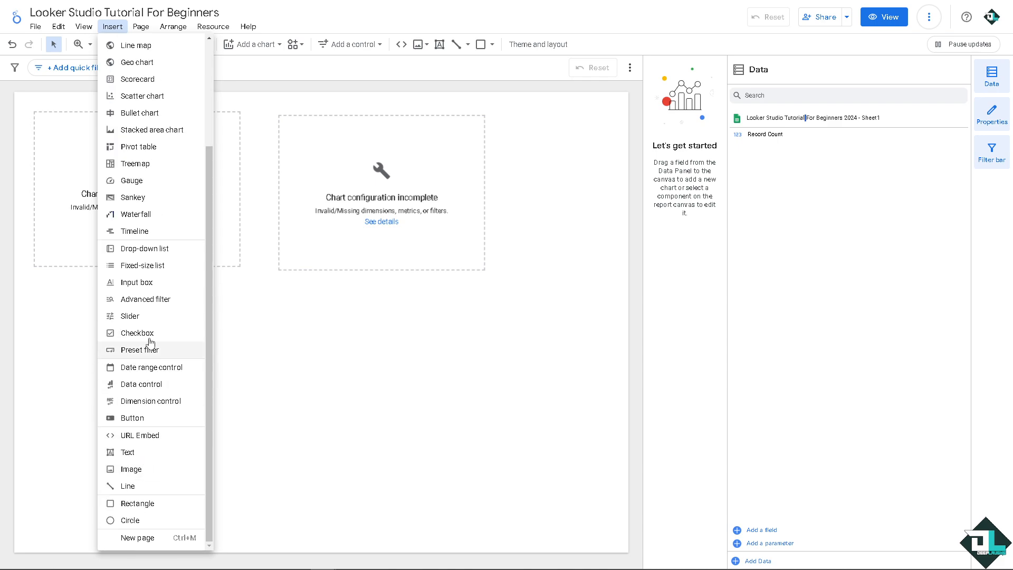
click(142, 469)
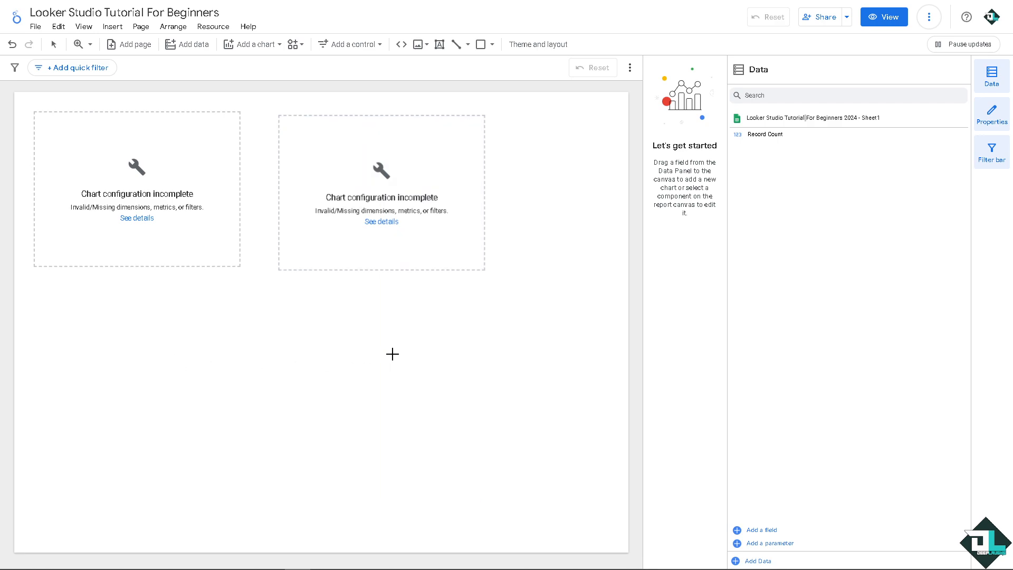
click(457, 351)
drag(525, 381, 108, 317)
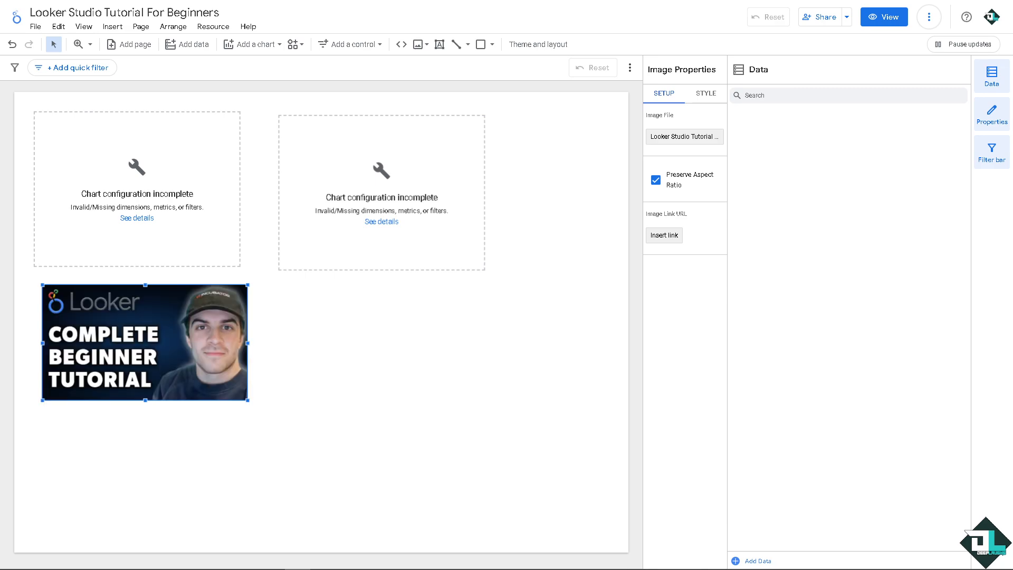
drag(246, 399, 521, 380)
click(520, 380)
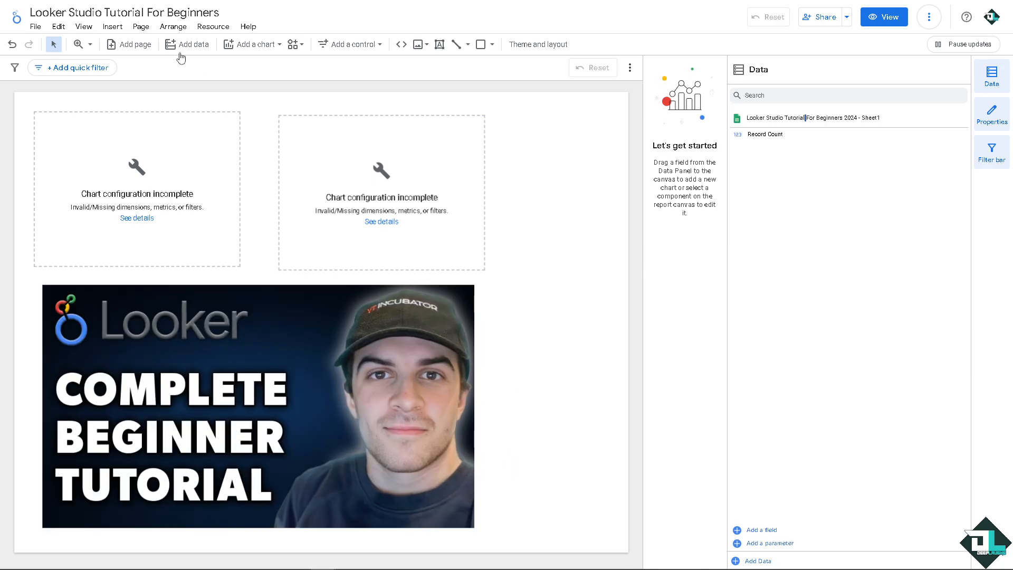
Add a second page to the report, switch to page 1 and return to the new page 2
click(136, 46)
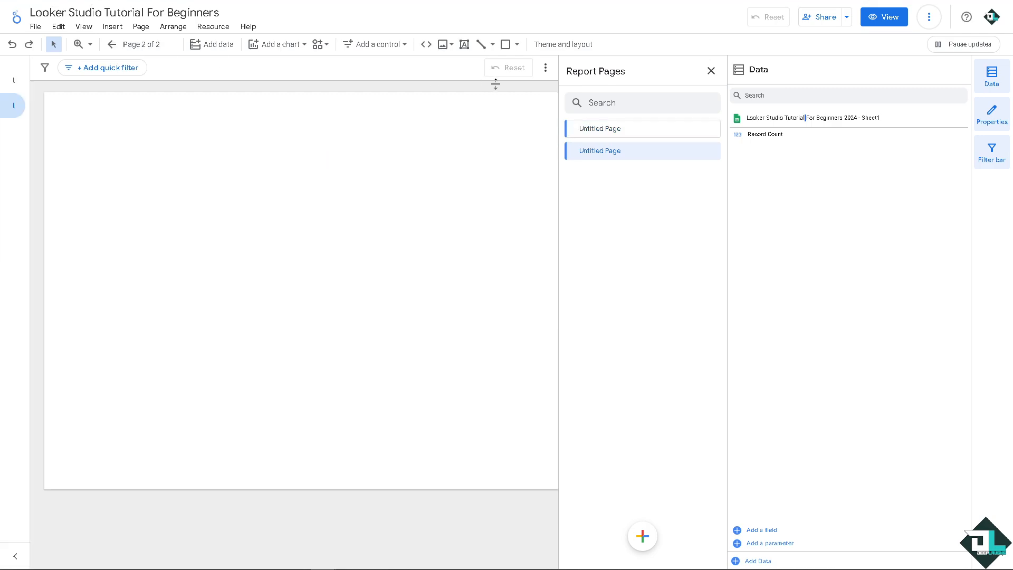
click(14, 80)
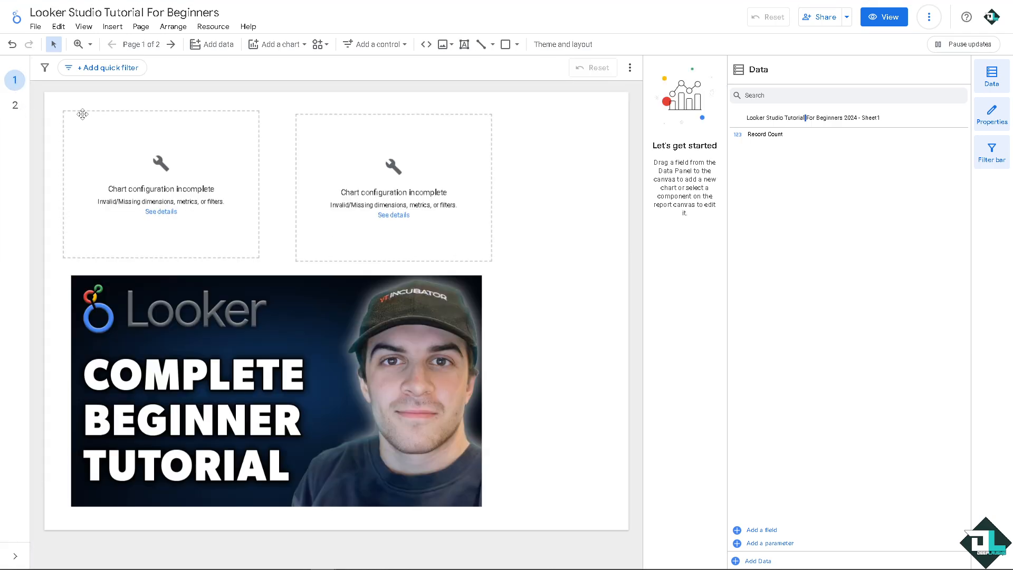
click(15, 106)
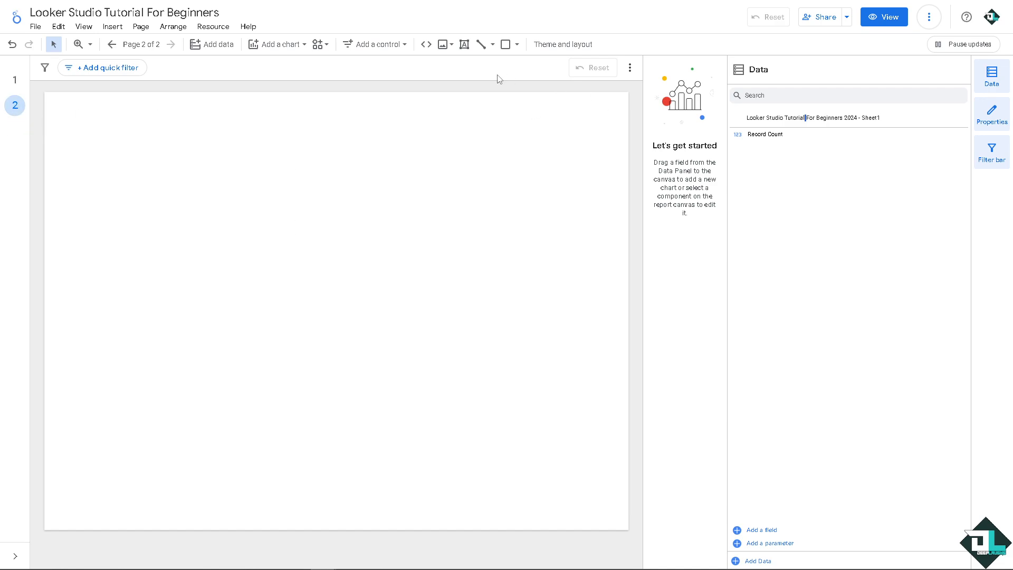
Preview the report in view mode and look at both of its pages
click(885, 19)
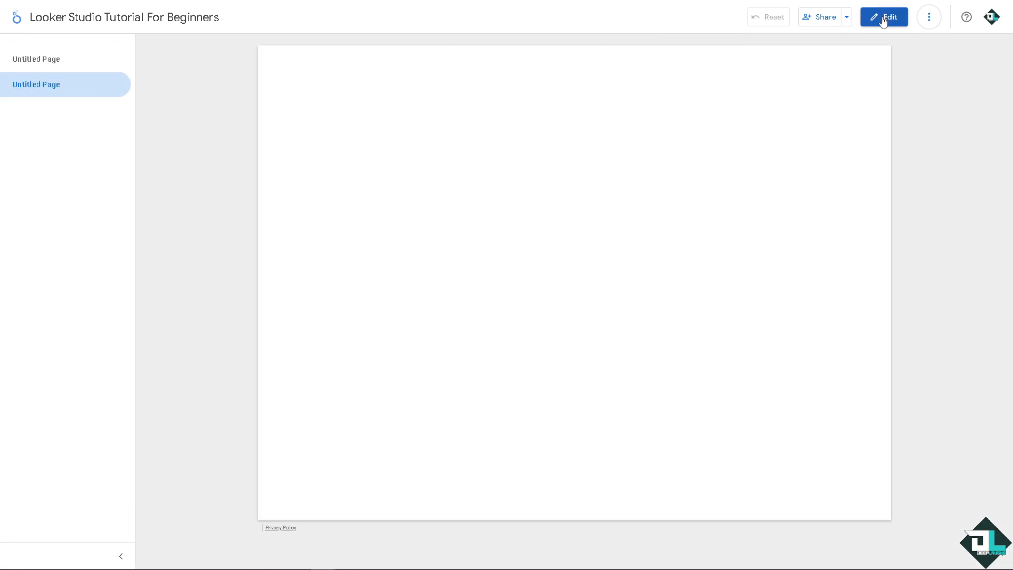
click(58, 62)
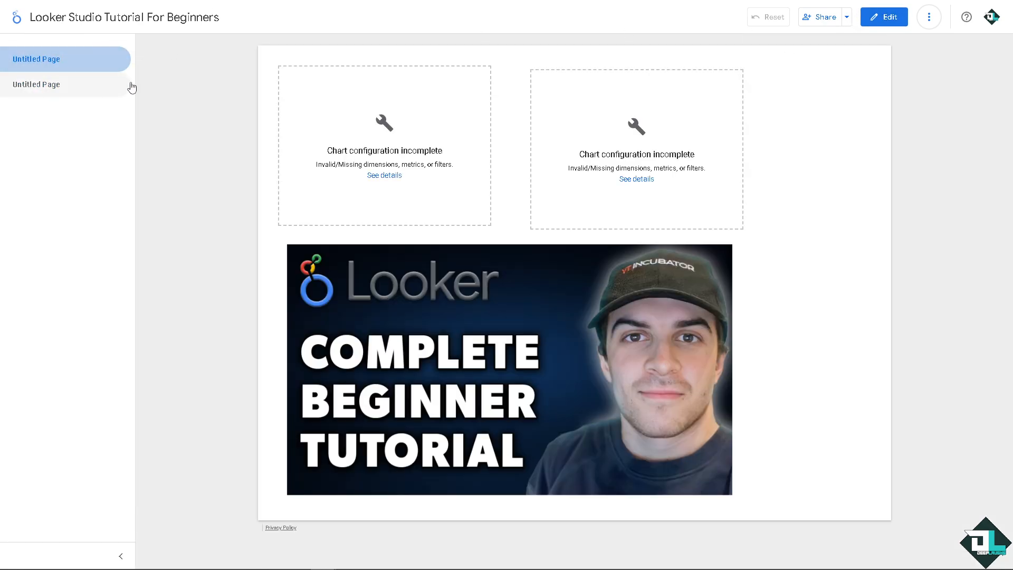
click(58, 85)
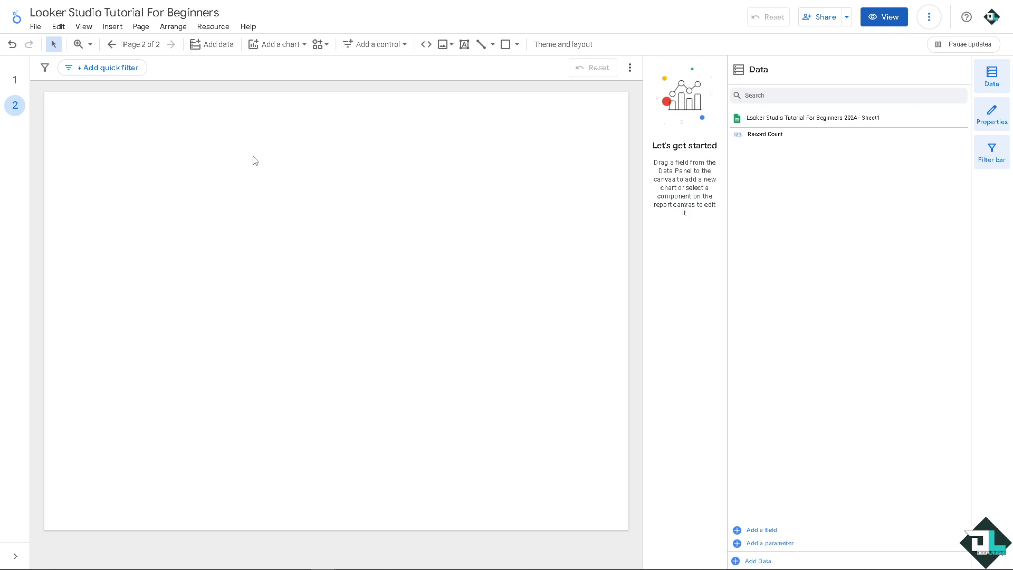
Add a text box reading "Looker Studio Tutorial For Beginners" to page 2 and enlarge the box
click(465, 44)
click(102, 186)
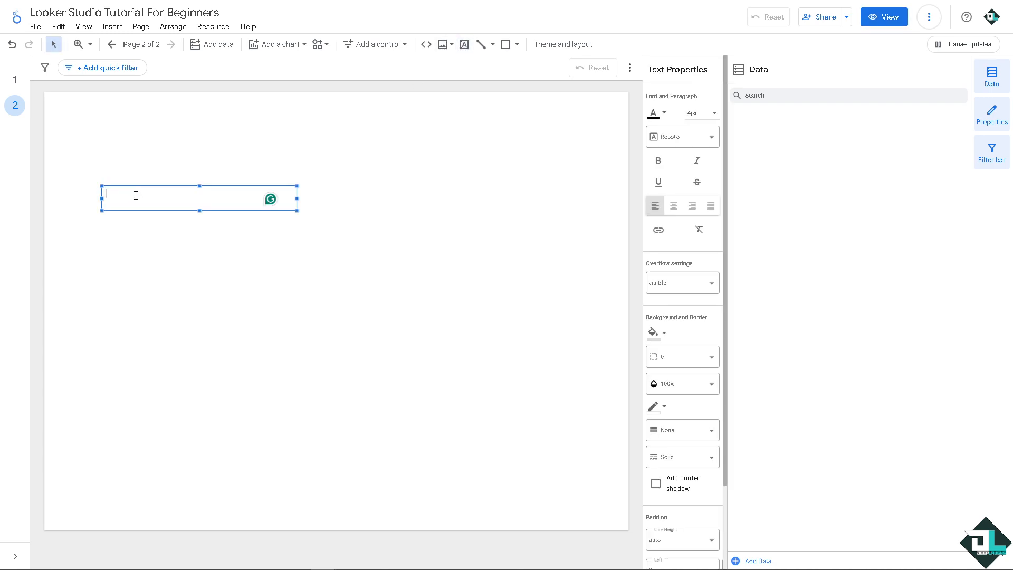
text(Looker Studio Tutorial For Beginners)
drag(297, 211, 104, 193)
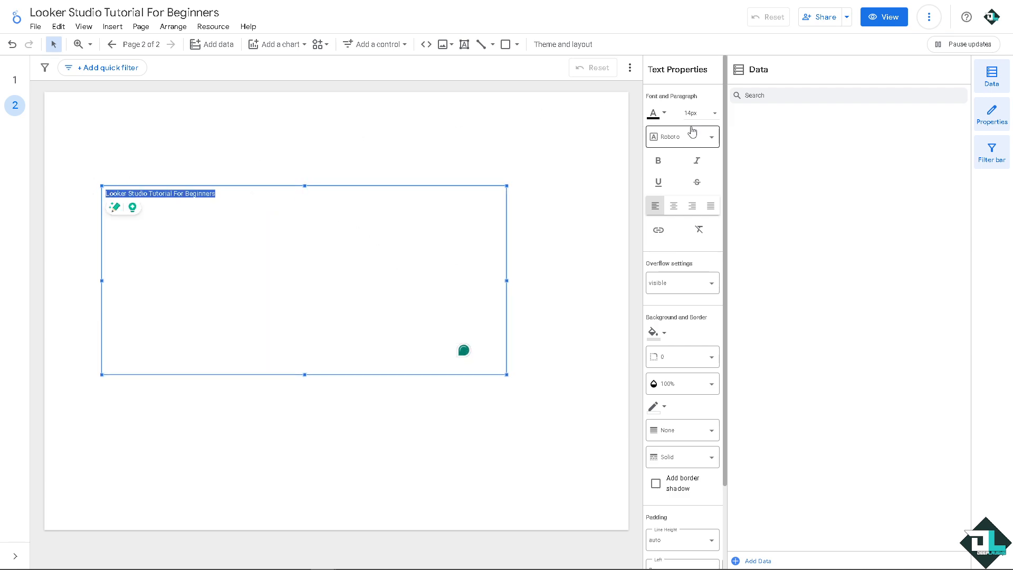
Format the title text on page 2 as 96px, blue, in the Permanent Marker font, and deselect it
click(707, 113)
scroll(695, 180, down, 6)
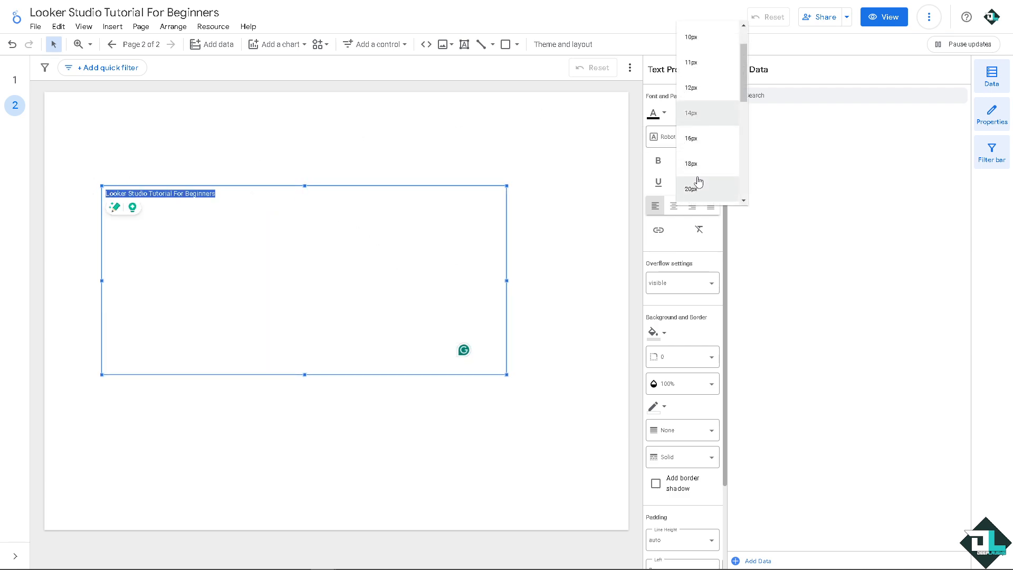
click(666, 115)
click(769, 133)
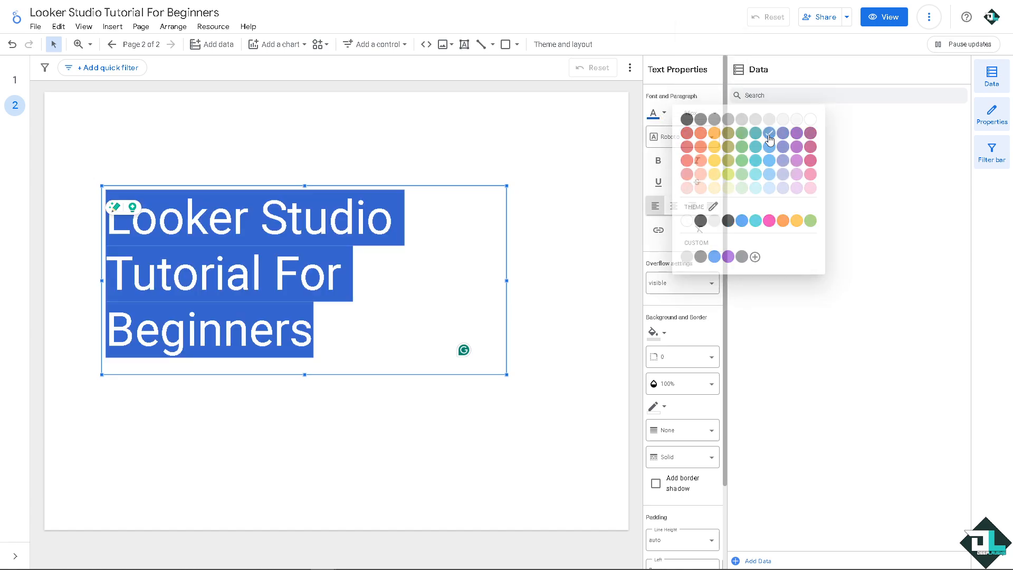
click(709, 138)
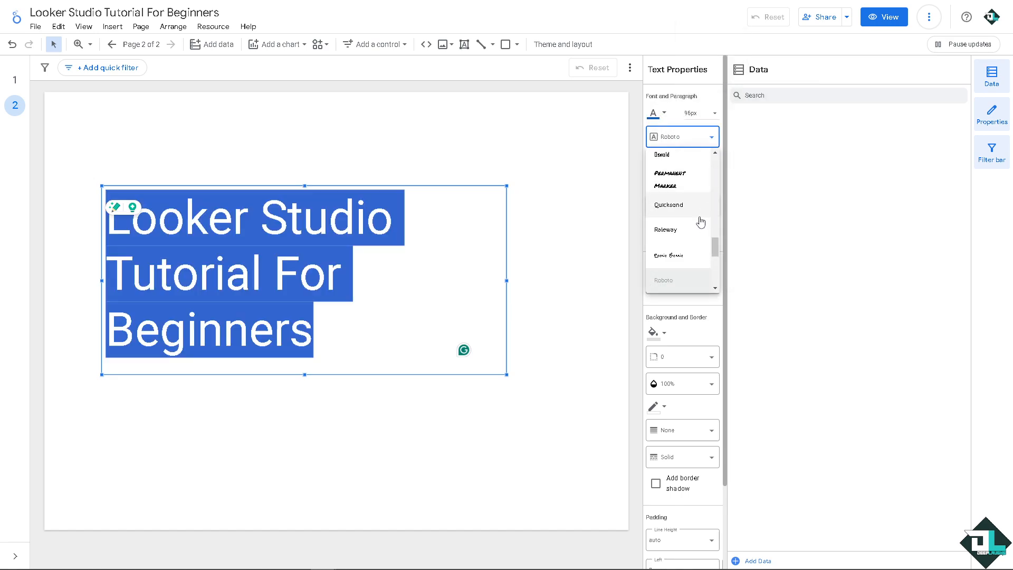
click(671, 181)
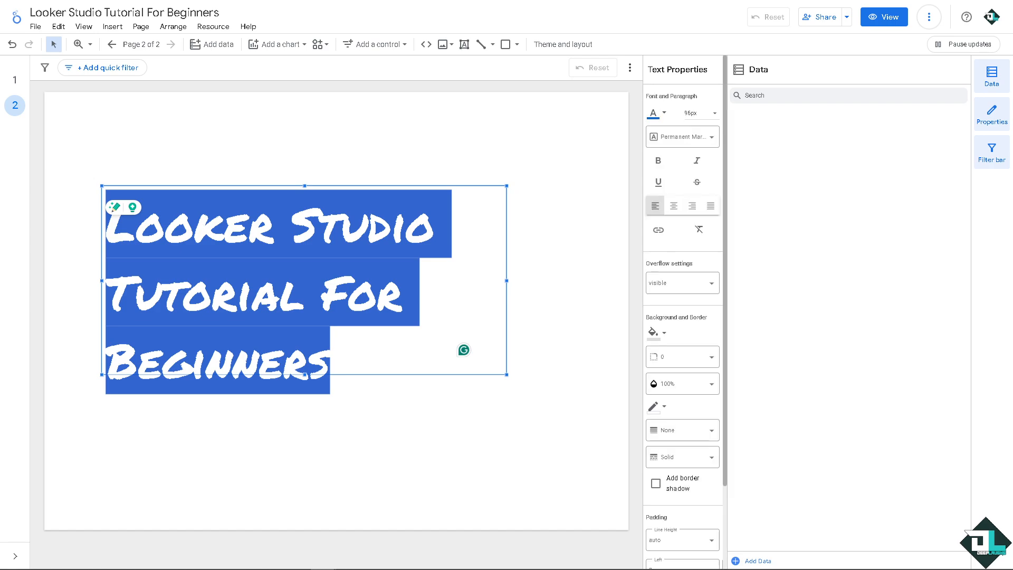
click(201, 109)
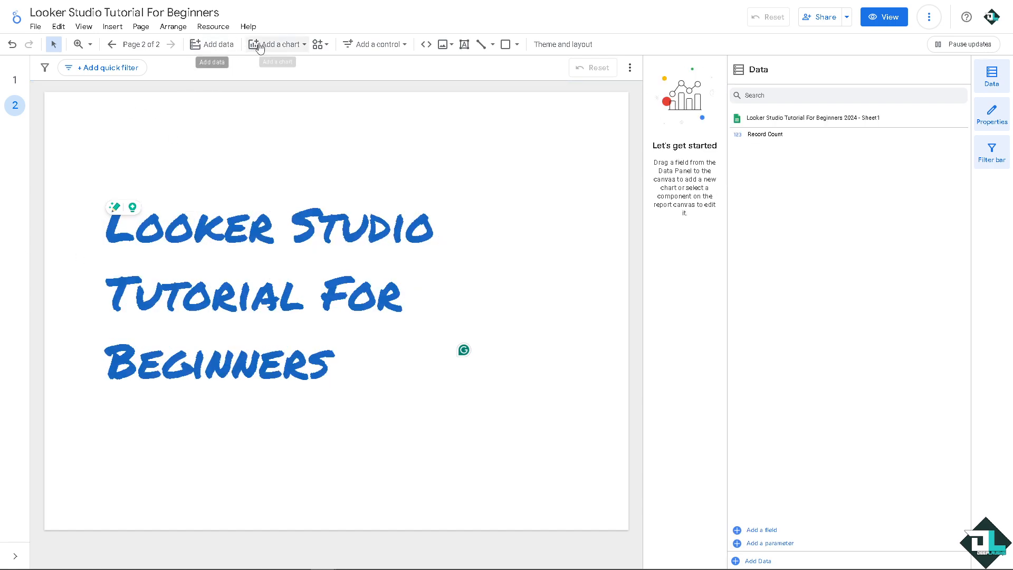
Add a column chart near the top of page 2 and shrink it to a small square above the title text
click(283, 47)
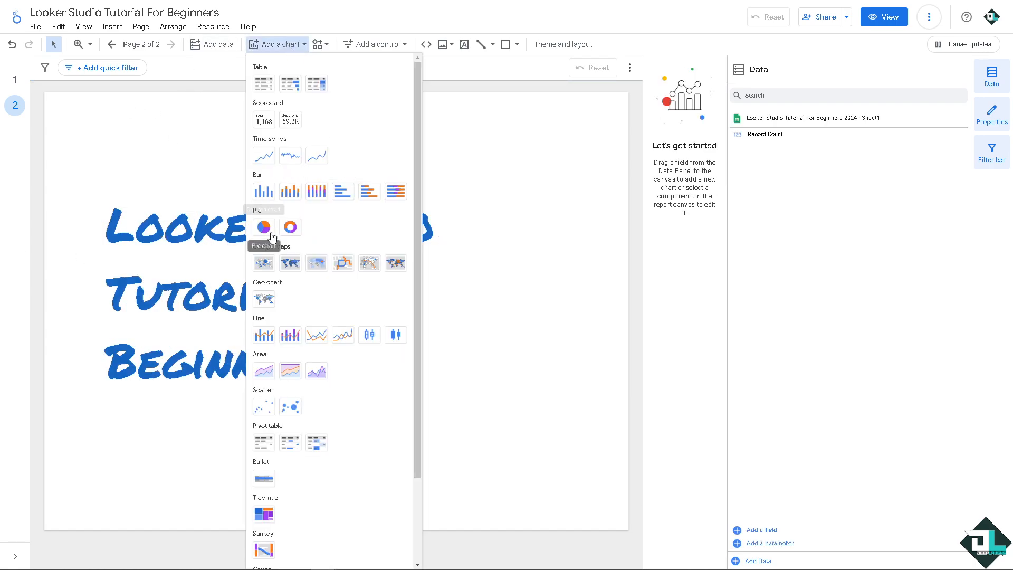
click(265, 196)
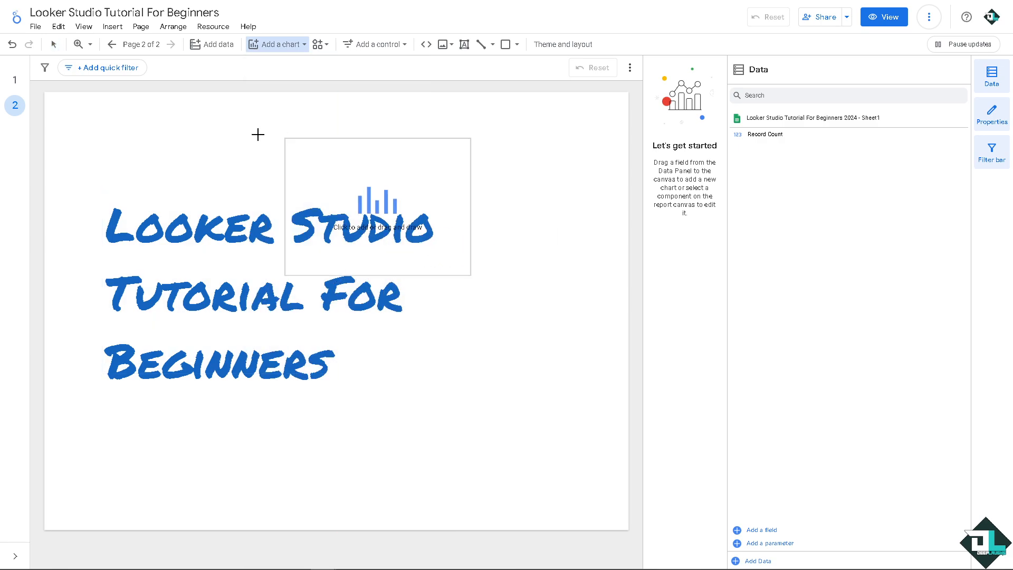
click(197, 117)
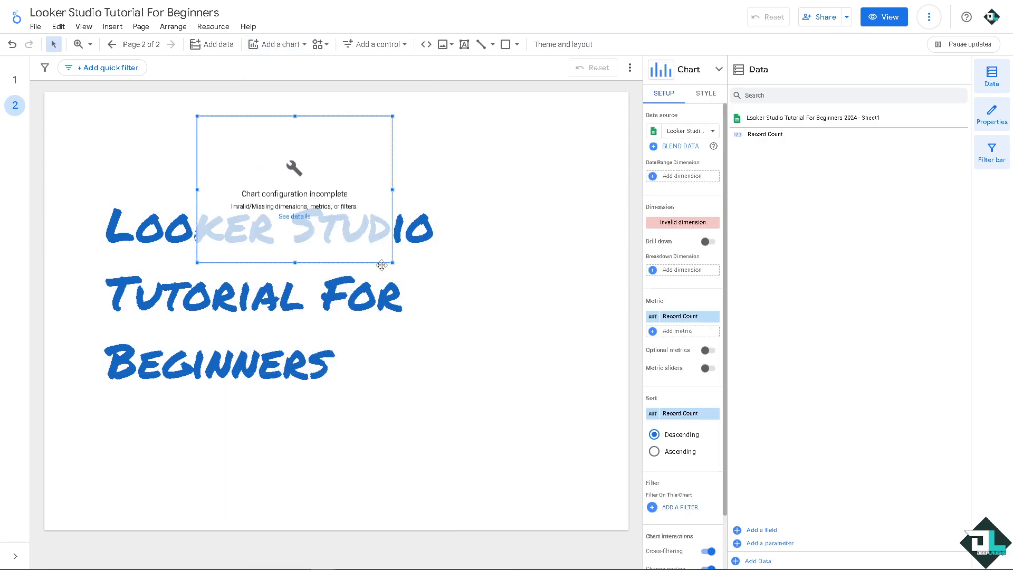
drag(391, 262, 268, 186)
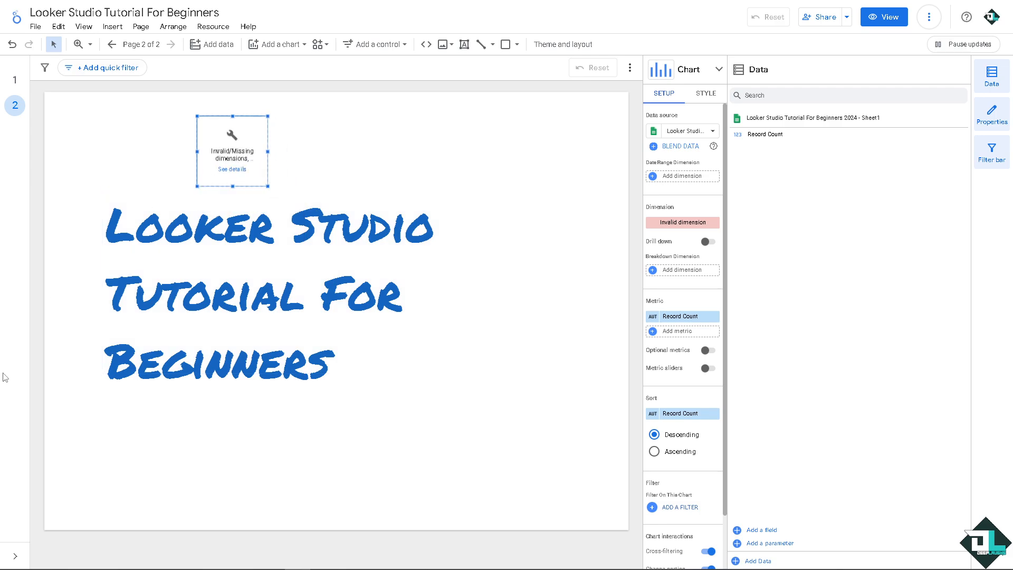
Add the uploaded data set "How to Import Excel Files in Looker Studio.xlsx" to the report through the File Upload connector
click(220, 48)
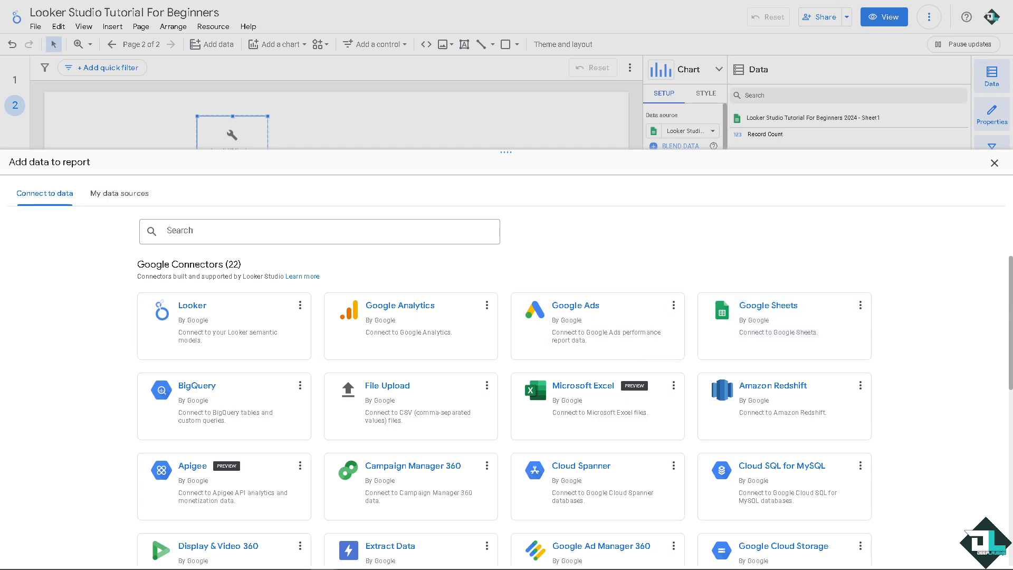
click(543, 408)
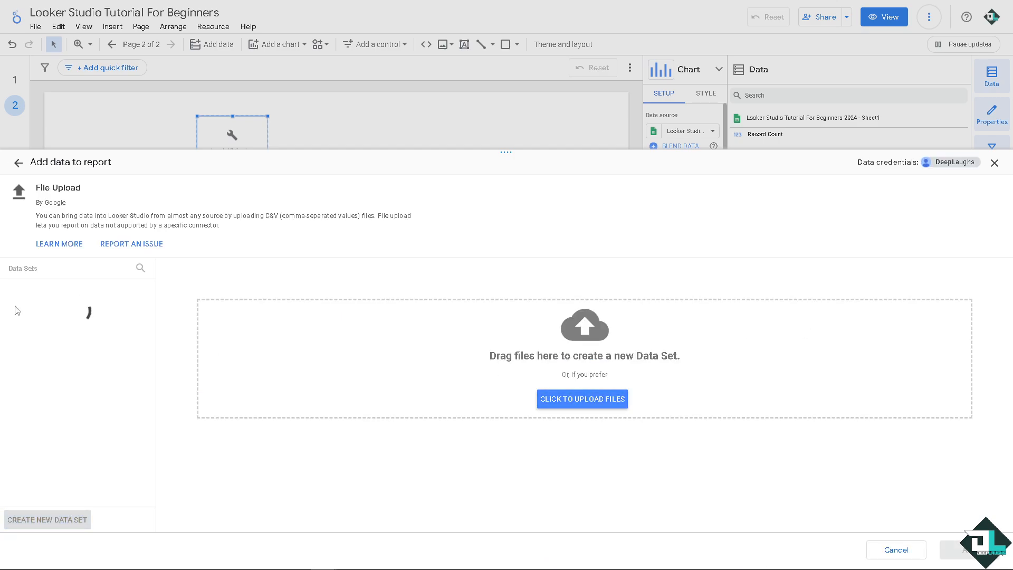
click(89, 298)
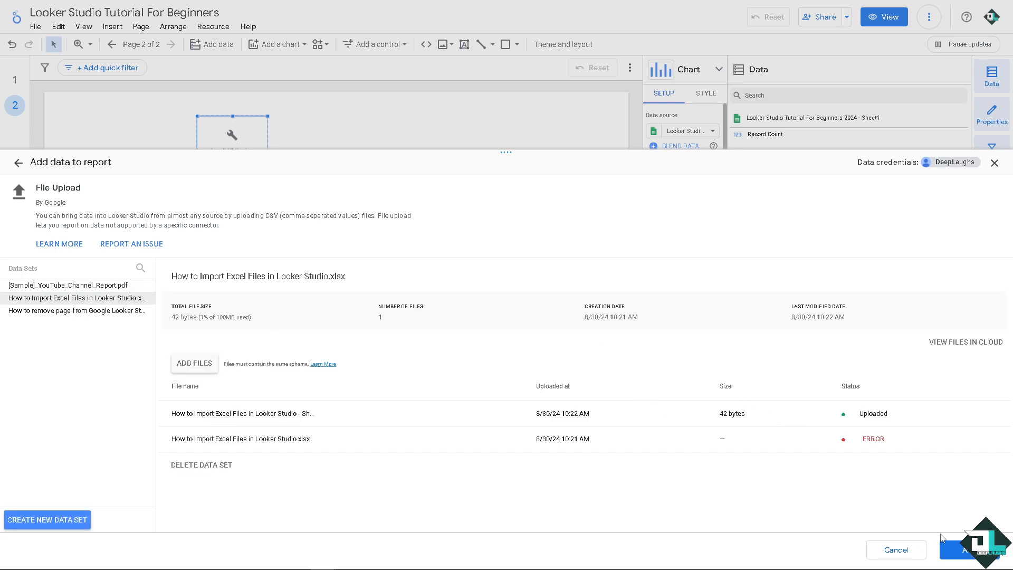
click(955, 549)
click(959, 549)
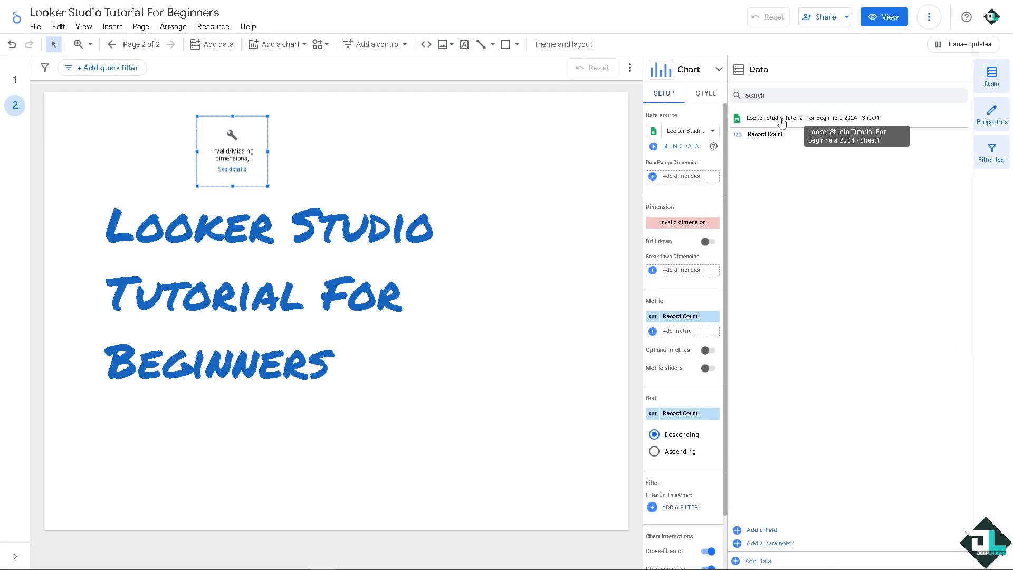
Switch the column chart's data source to "How to REFRESH Data Source in Google Data Studio - Daily schedule" and try placing its text field on the page
click(711, 133)
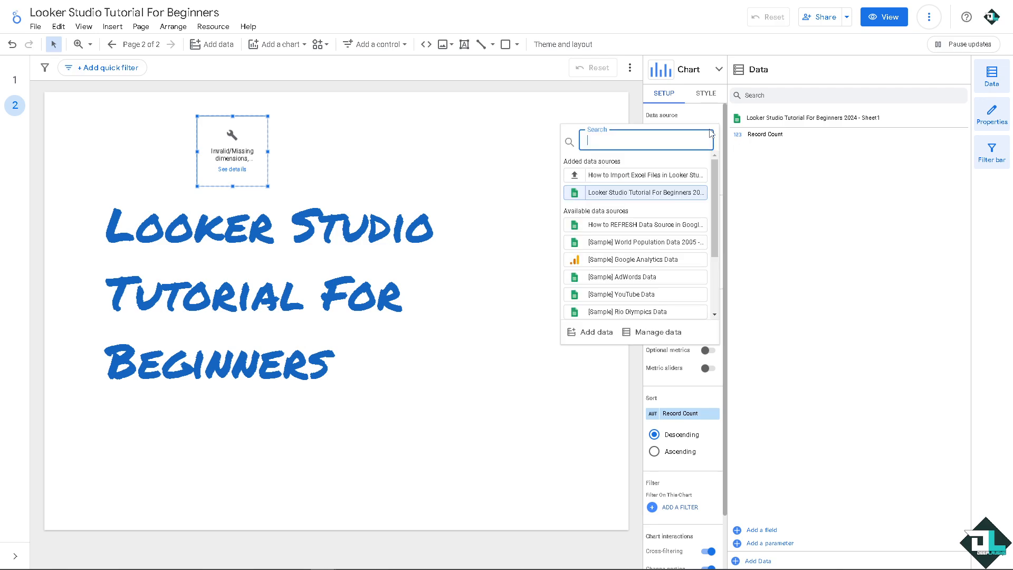
click(640, 226)
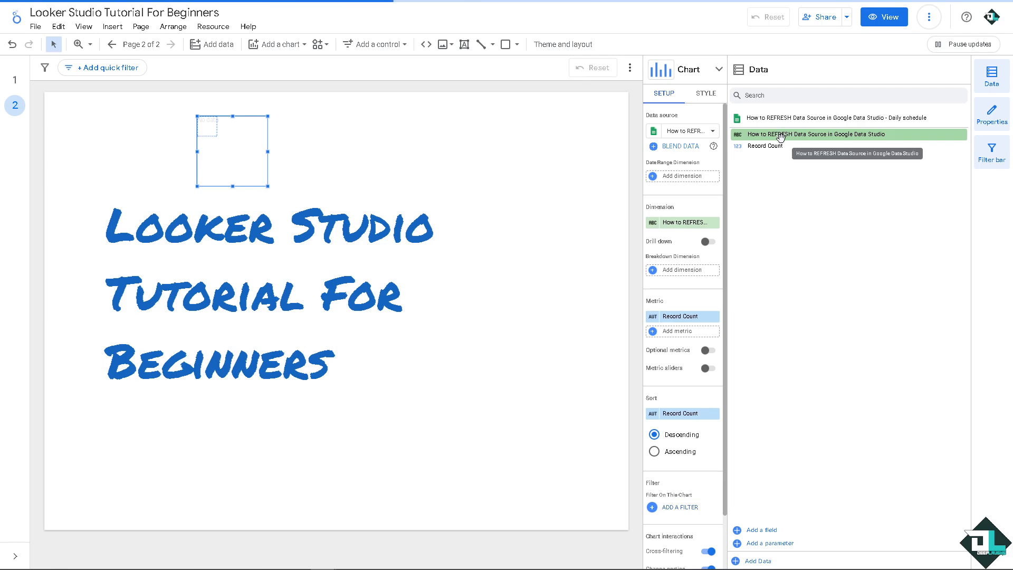
drag(780, 137, 345, 144)
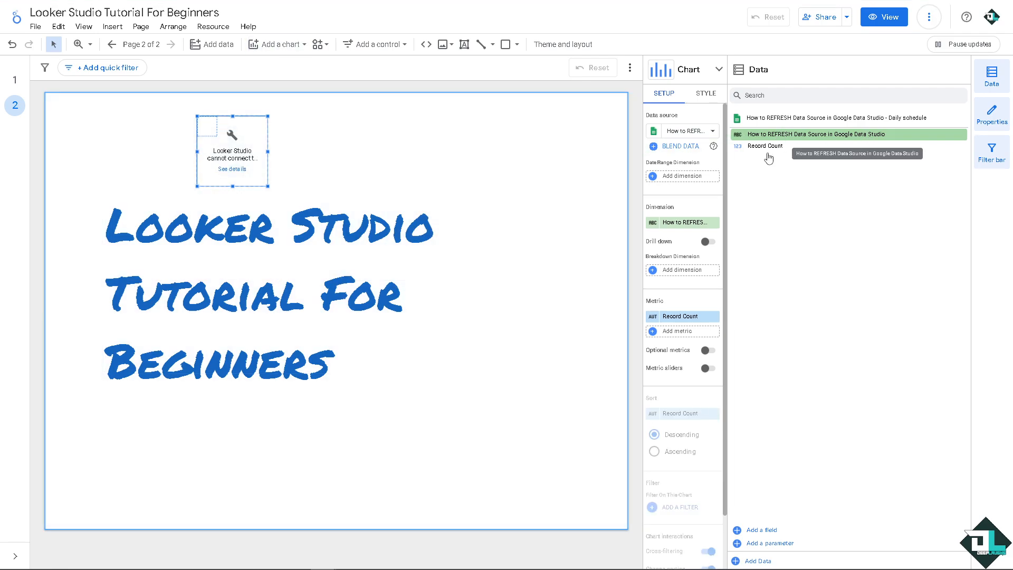
Add a table with the source's text field as dimension over the title on page 2, review its setup options and hide the chart properties
drag(768, 149, 422, 364)
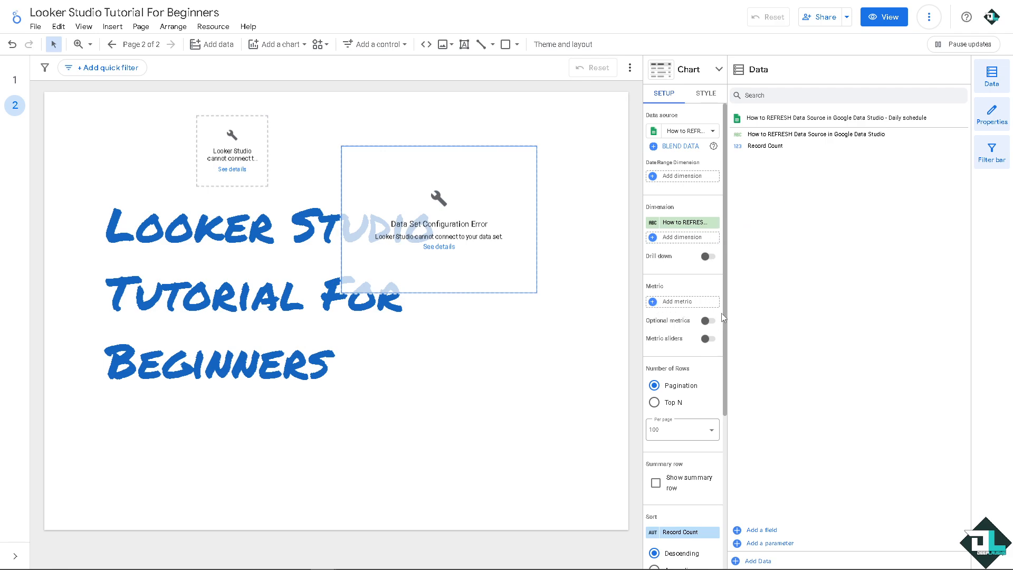
scroll(696, 407, down, 3)
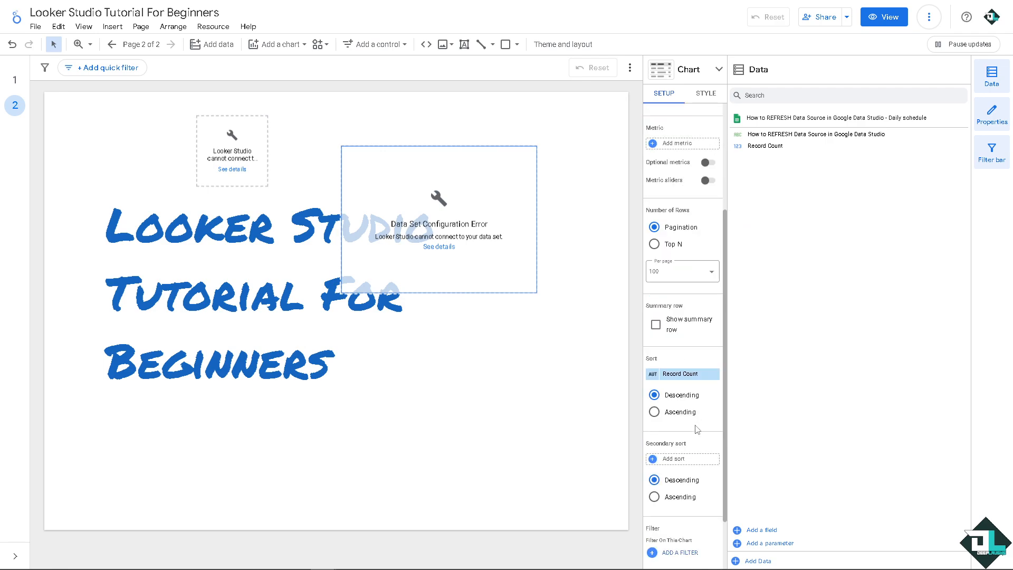
scroll(691, 439, down, 1)
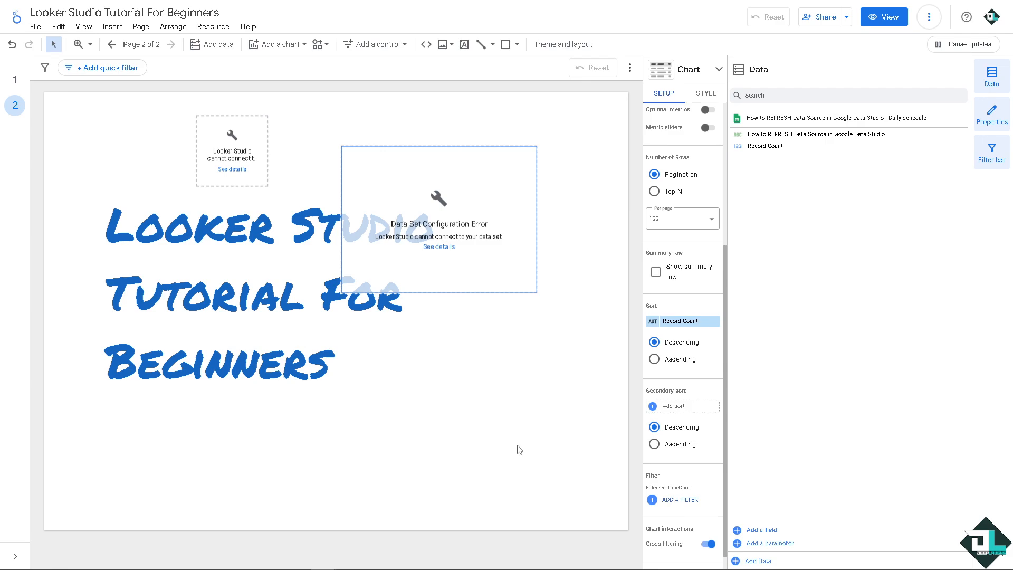
click(993, 116)
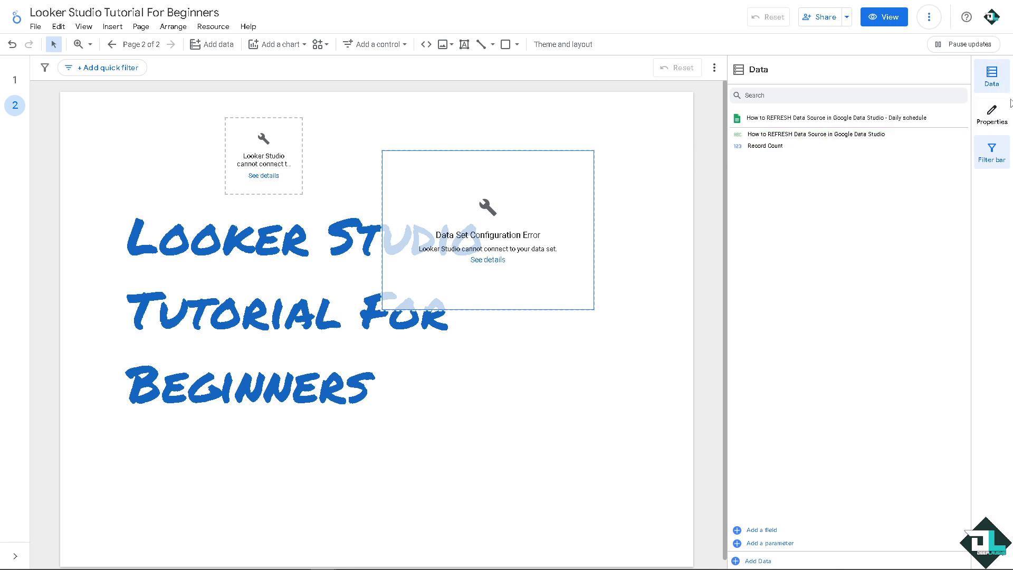
Pause chart updates, add an enlarged Record Count scorecard below the table on page 2, and resume the updates
click(949, 47)
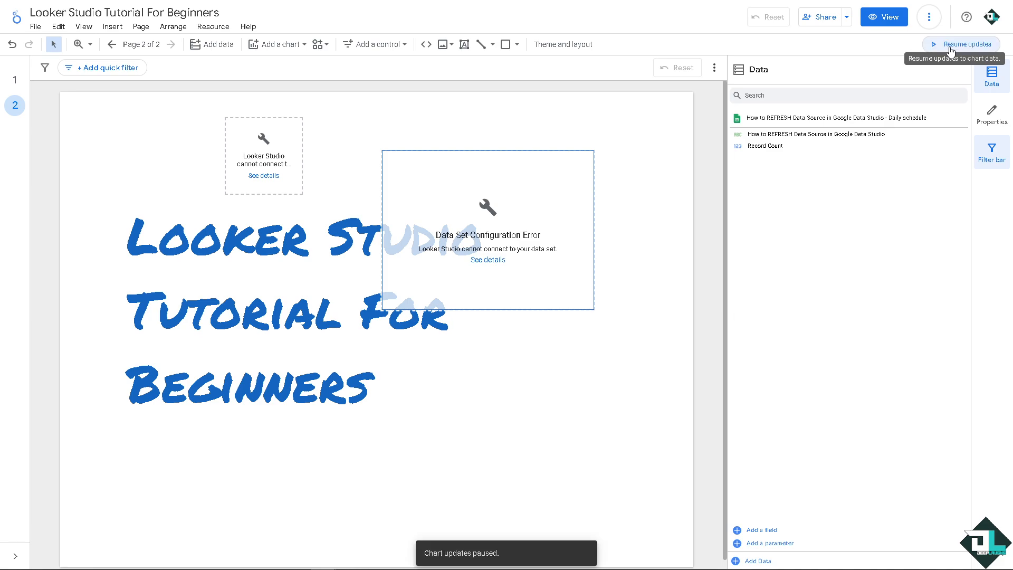
click(289, 47)
click(290, 120)
click(491, 367)
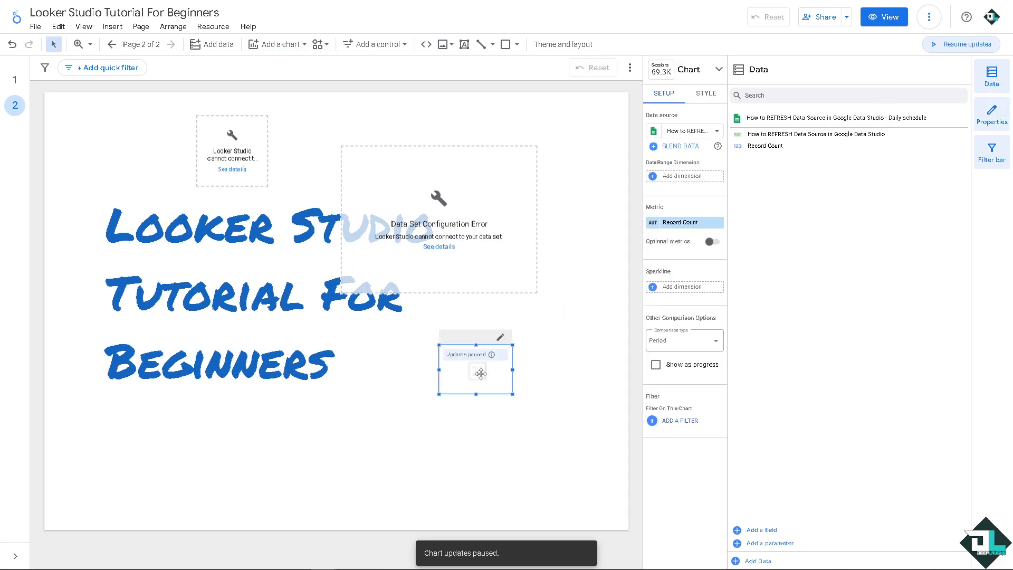
drag(438, 395, 357, 469)
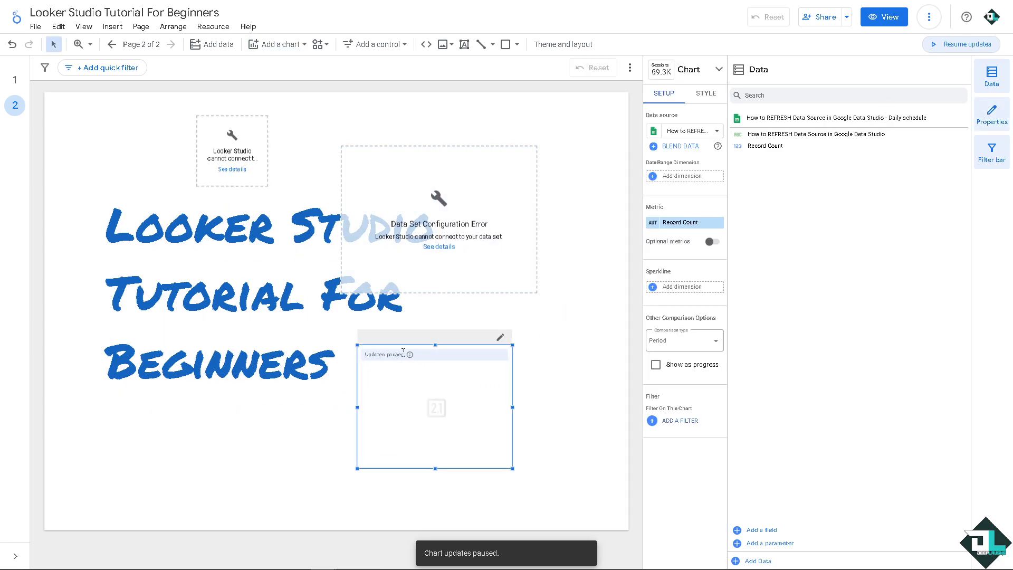
click(955, 44)
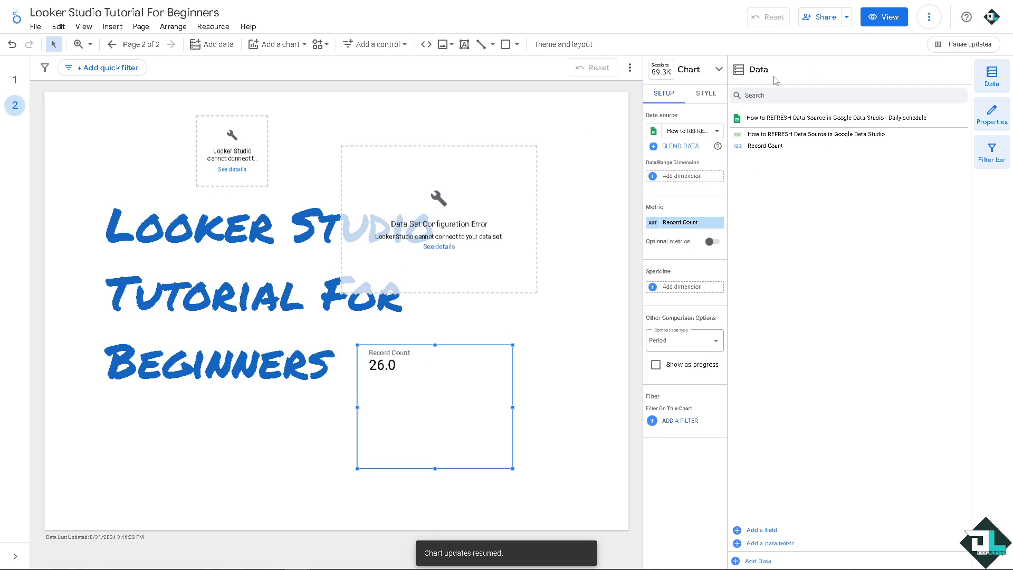
Try setting the report's link access to Public with the Viewer role, and close the sharing settings without saving
click(848, 20)
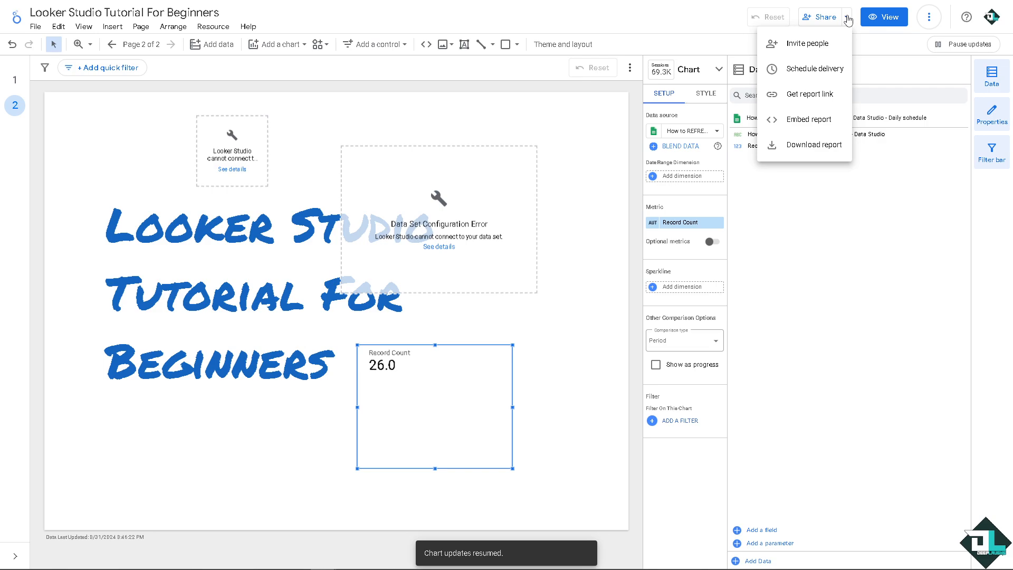
click(775, 42)
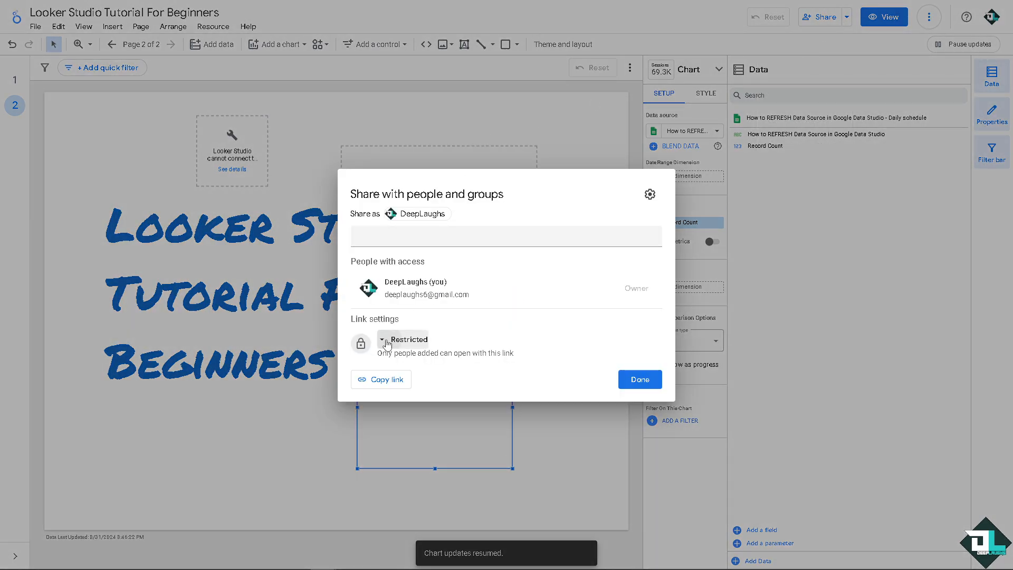
click(387, 342)
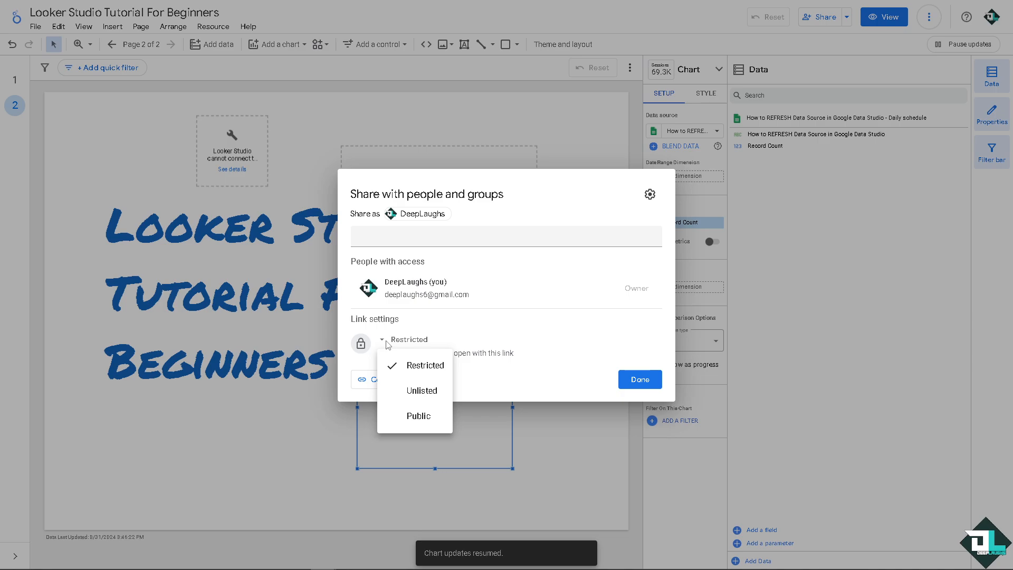
click(443, 417)
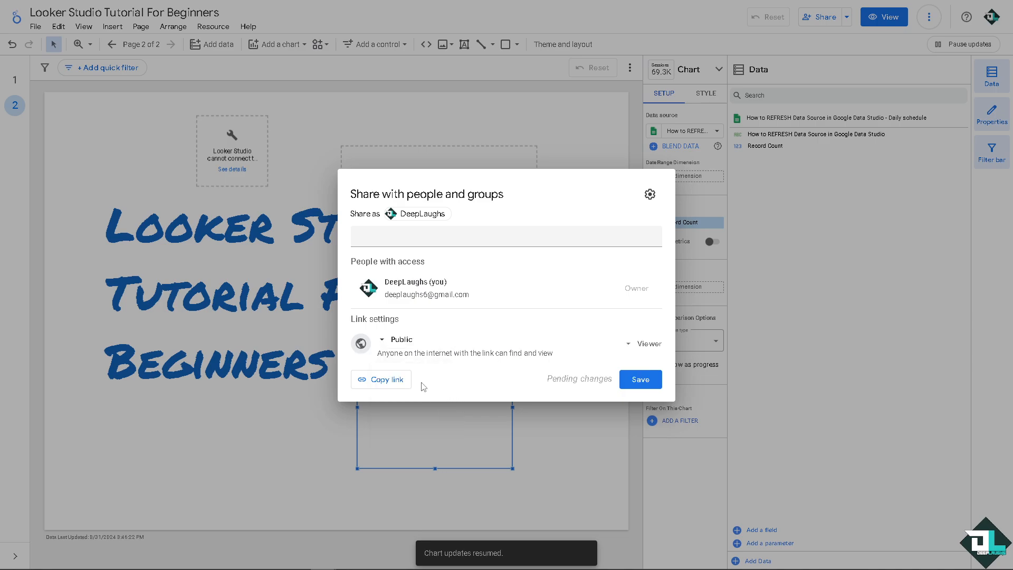
click(647, 343)
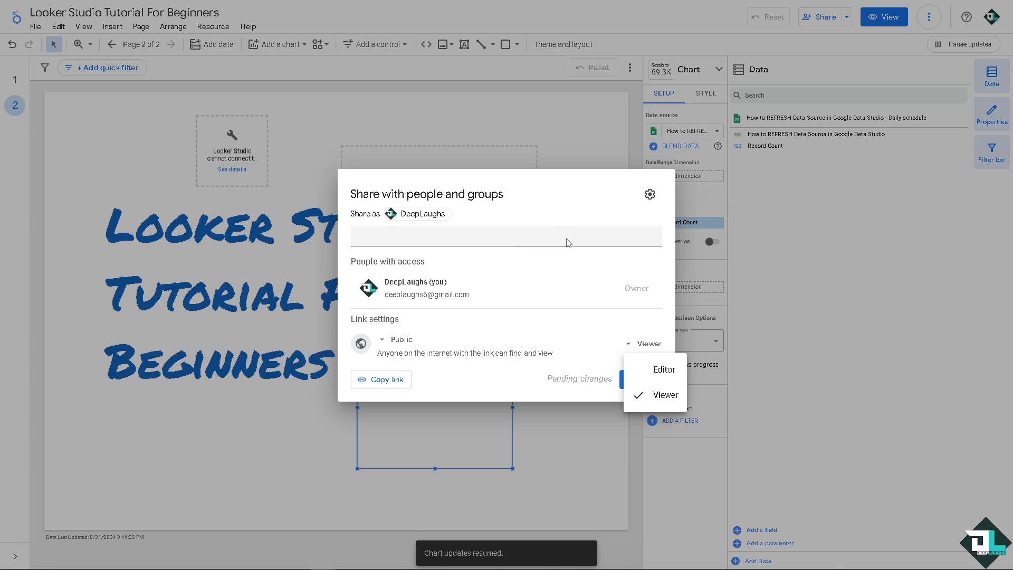
click(301, 195)
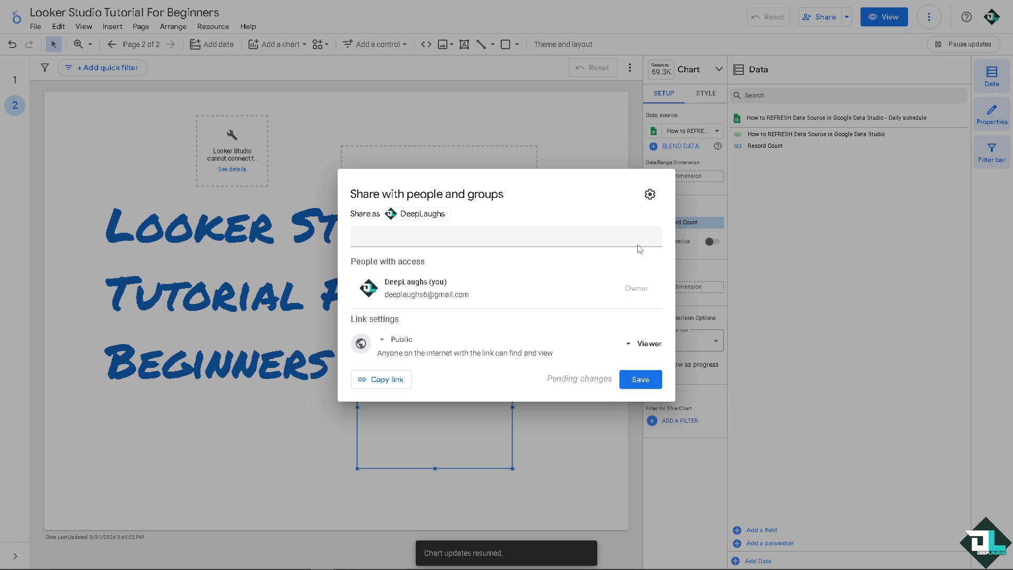
click(328, 130)
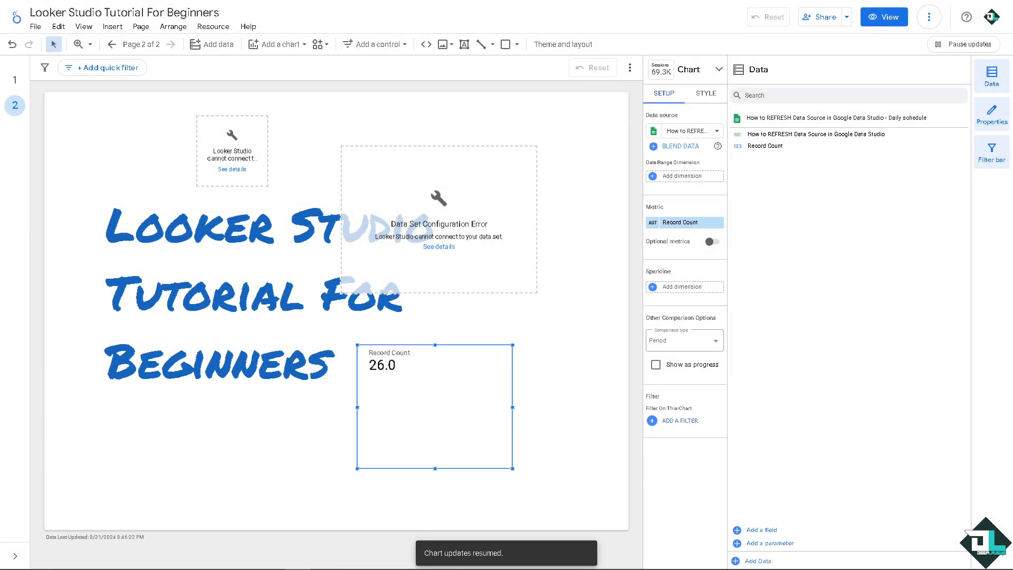
Go to page 1 and examine the Google and partner connectors available for adding data to the report
click(15, 80)
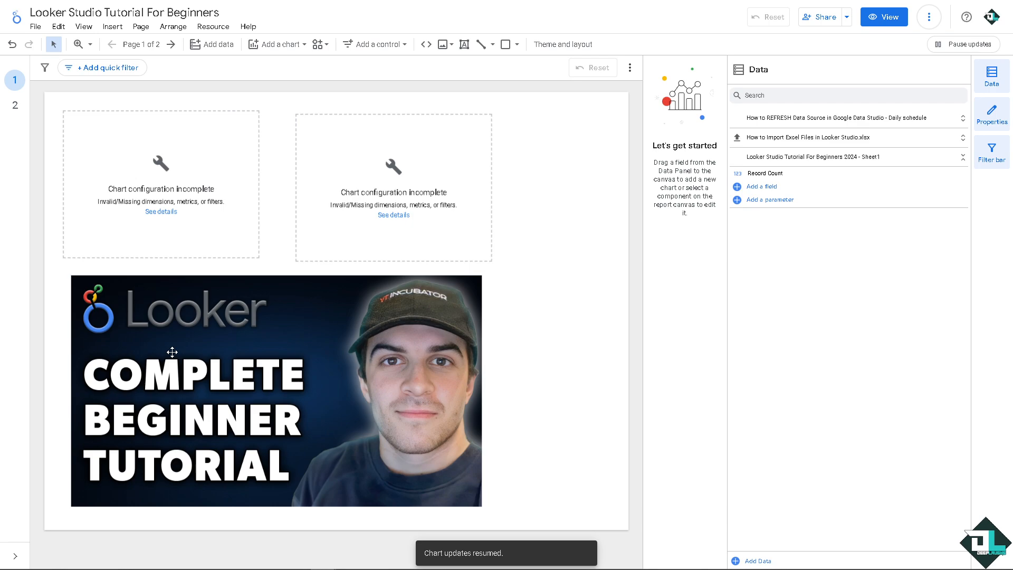
click(208, 44)
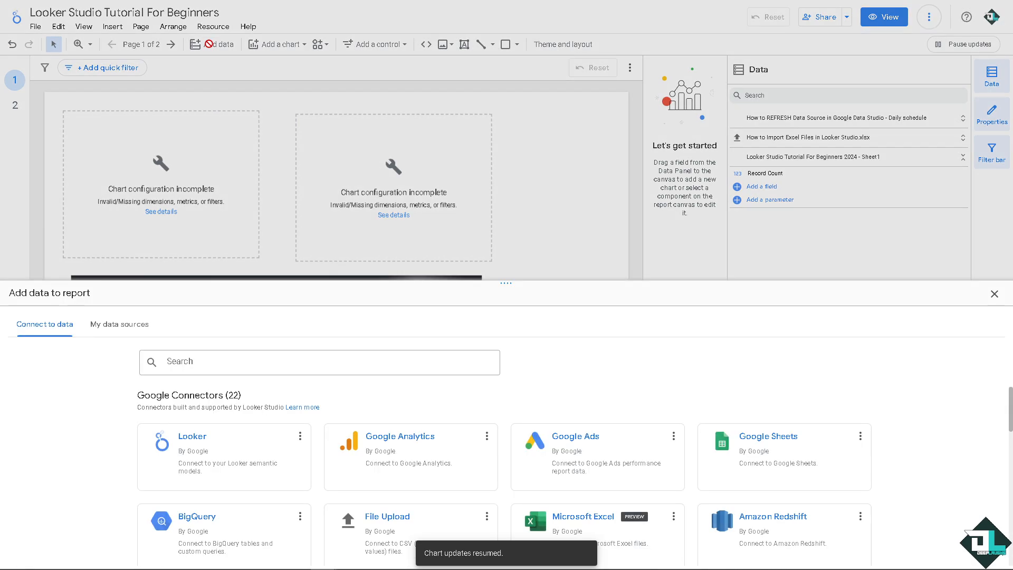
scroll(302, 414, down, 2)
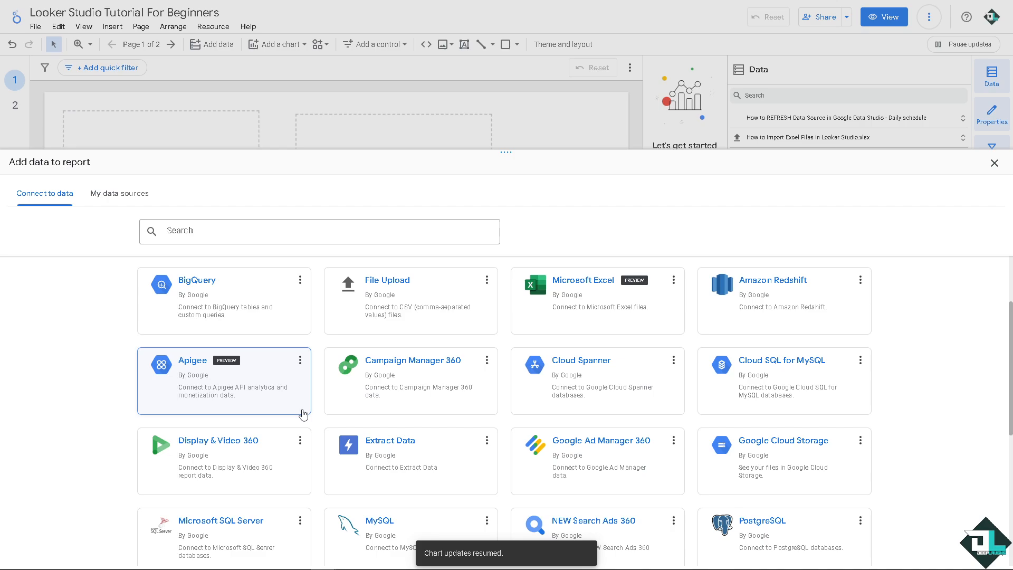
scroll(303, 418, down, 2)
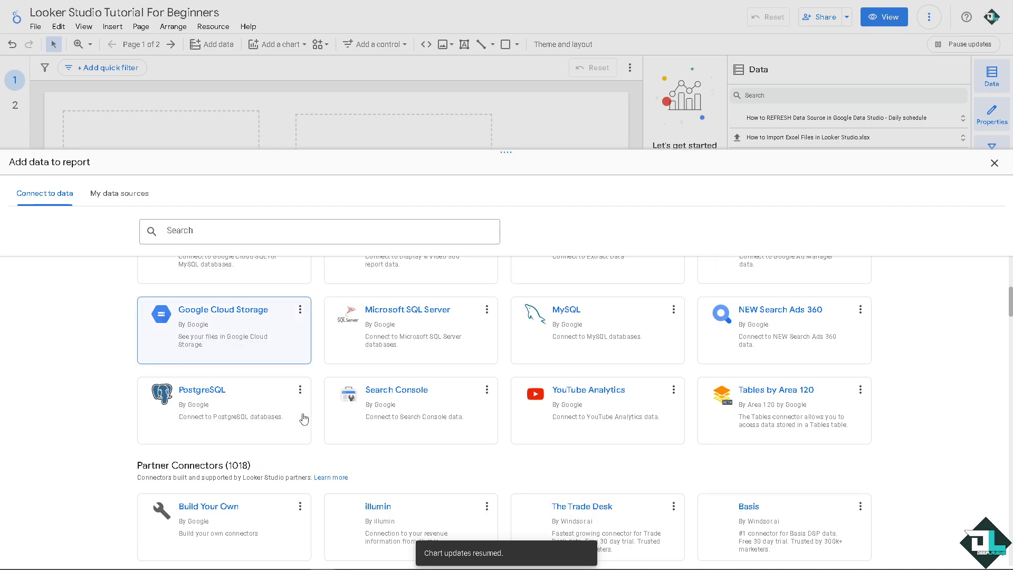
scroll(303, 418, down, 2)
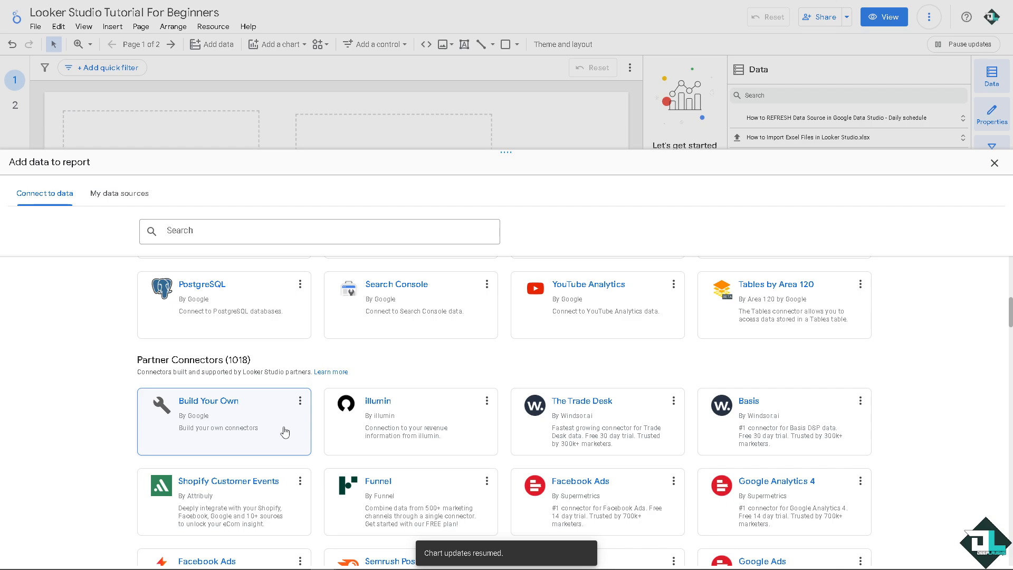
scroll(371, 420, down, 2)
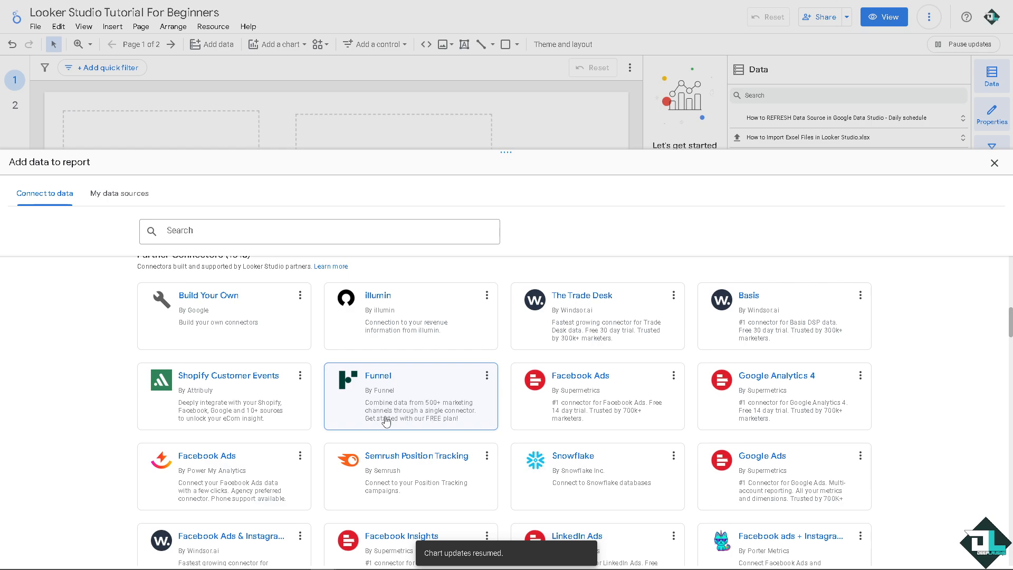
scroll(386, 420, down, 3)
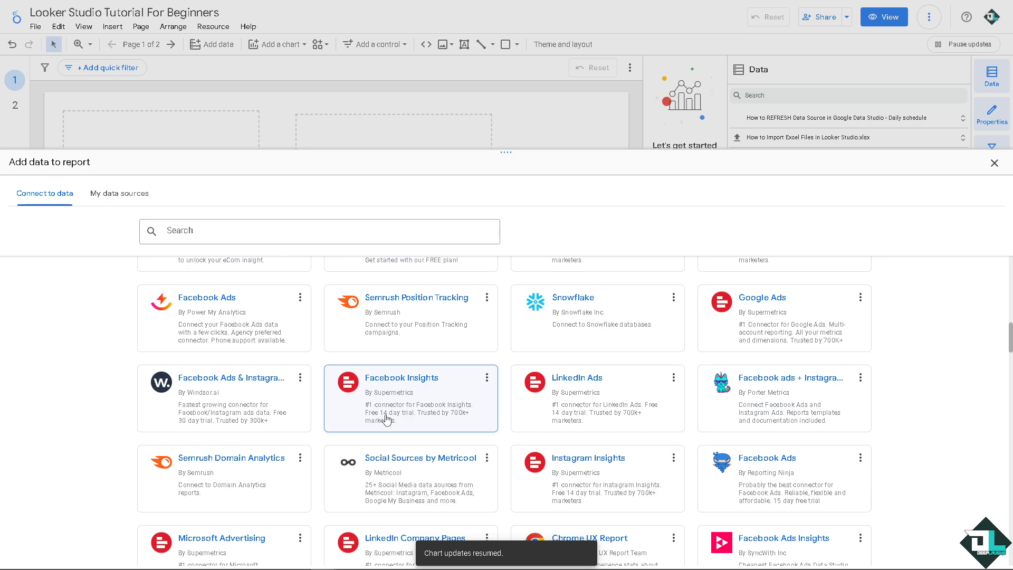
scroll(386, 421, down, 15)
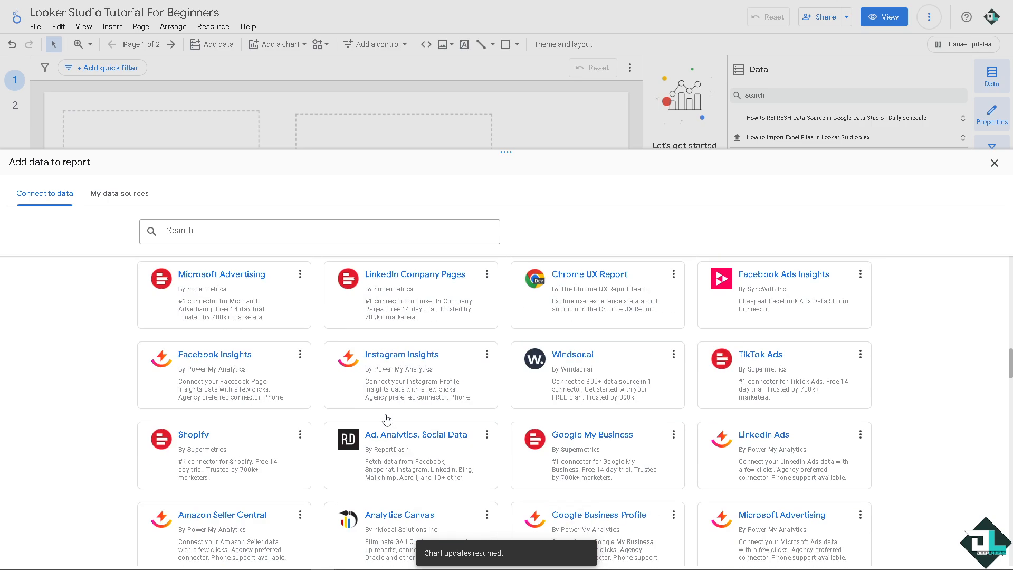